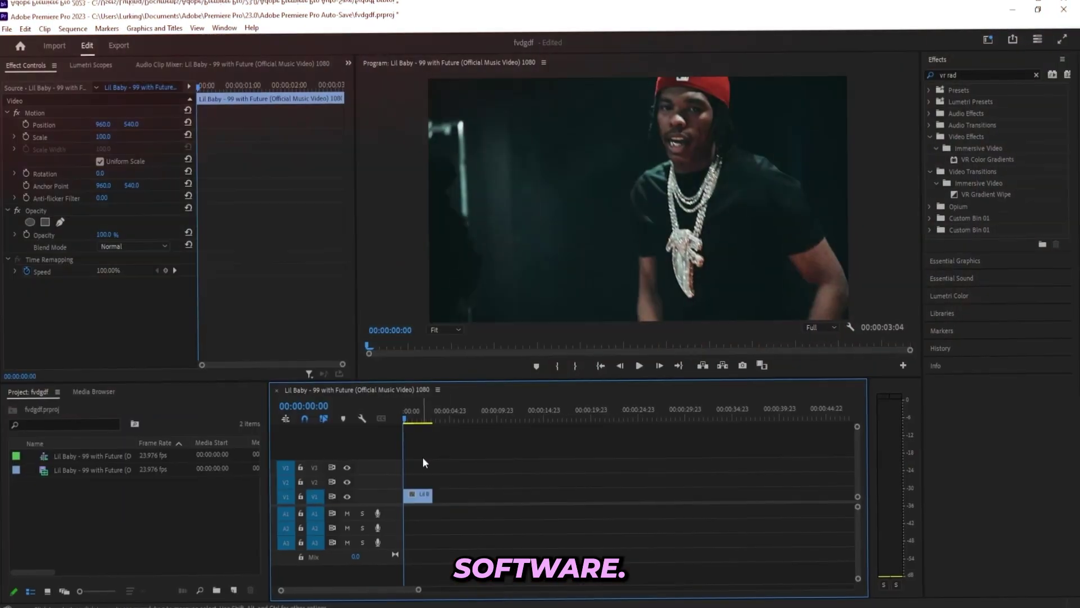
# Duplicate the Lil Baby clip and place the copy on V2 directly above the original at the sequence start
pyautogui.click(423, 457)
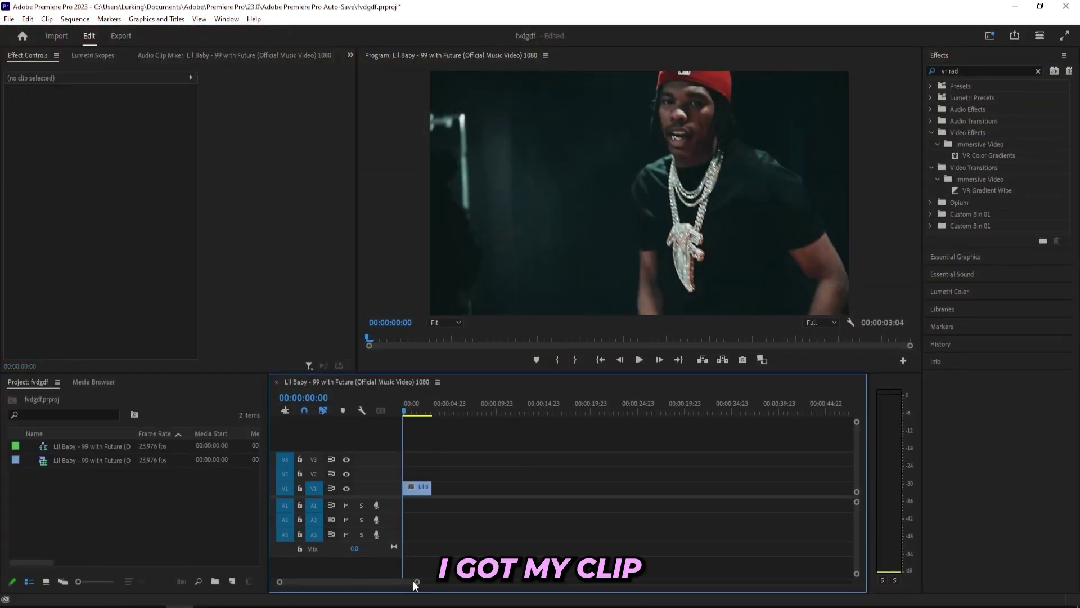
pyautogui.moveTo(413, 584); pyautogui.dragTo(330, 583)
pyautogui.click(446, 491)
pyautogui.moveTo(515, 410); pyautogui.dragTo(544, 403)
pyautogui.click(406, 401)
pyautogui.hotkey('ctrl', 'c')
pyautogui.hotkey('ctrl', 'v')
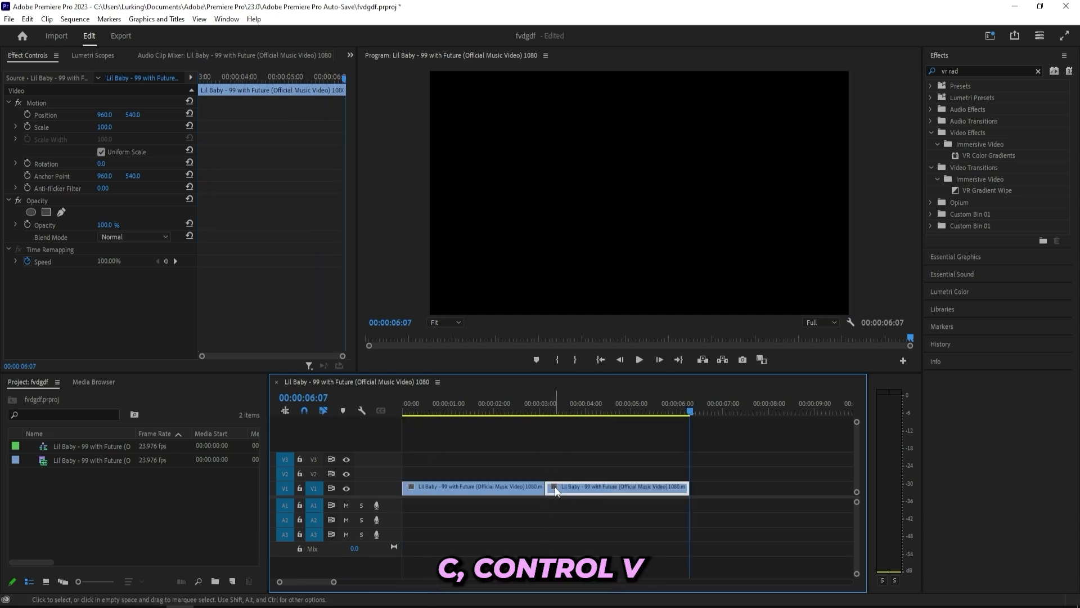
pyautogui.moveTo(554, 487); pyautogui.dragTo(431, 472)
# Draw a free-form opacity mask around the upper half of the frame on the V2 clip, checking it with V1 briefly hidden
pyautogui.moveTo(430, 404)
pyautogui.mouseDown()
pyautogui.moveTo(395, 408)
pyautogui.moveTo(479, 406)
pyautogui.moveTo(441, 412)
pyautogui.mouseUp()
pyautogui.click(113, 262)
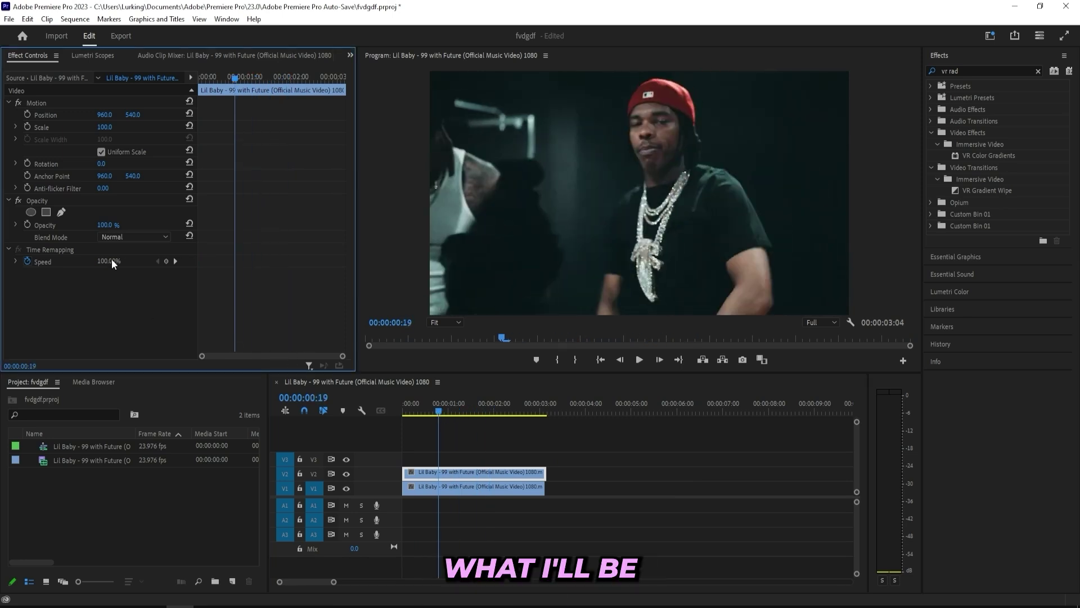
pyautogui.click(63, 215)
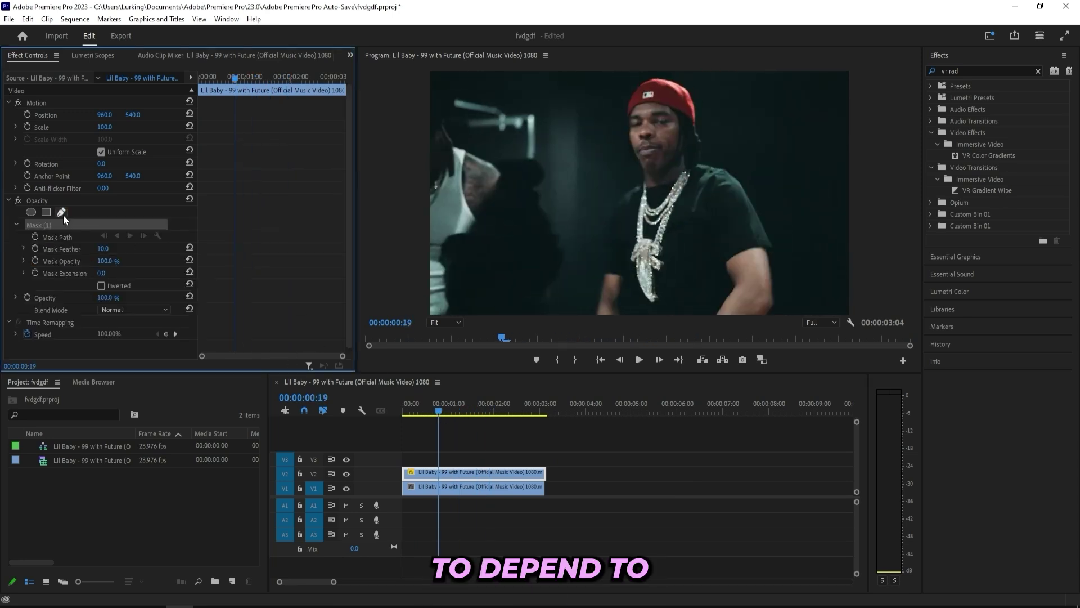
pyautogui.click(448, 324)
pyautogui.click(445, 364)
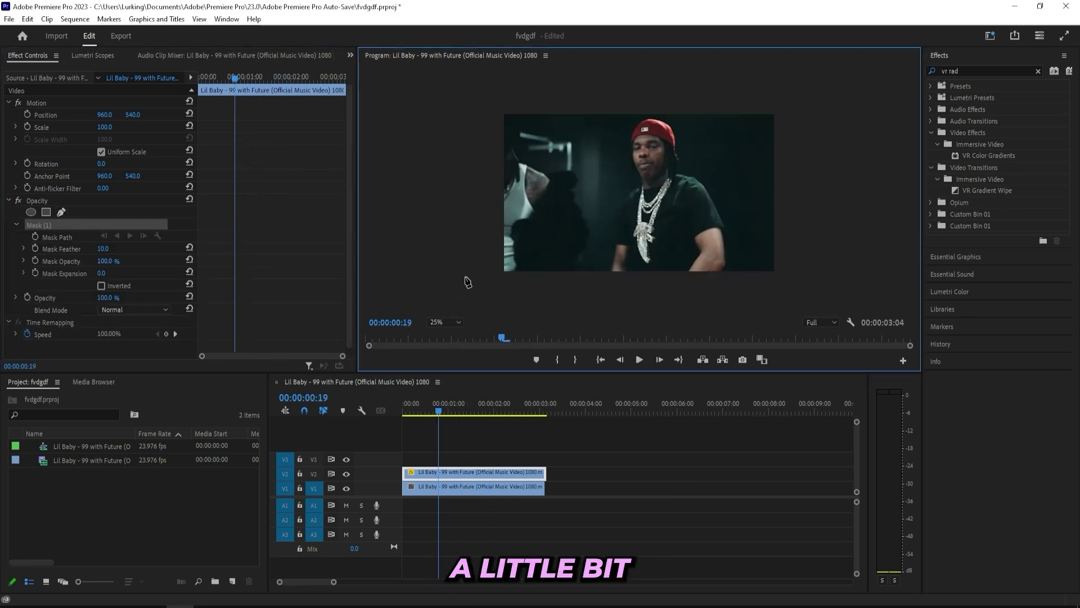
pyautogui.click(502, 200)
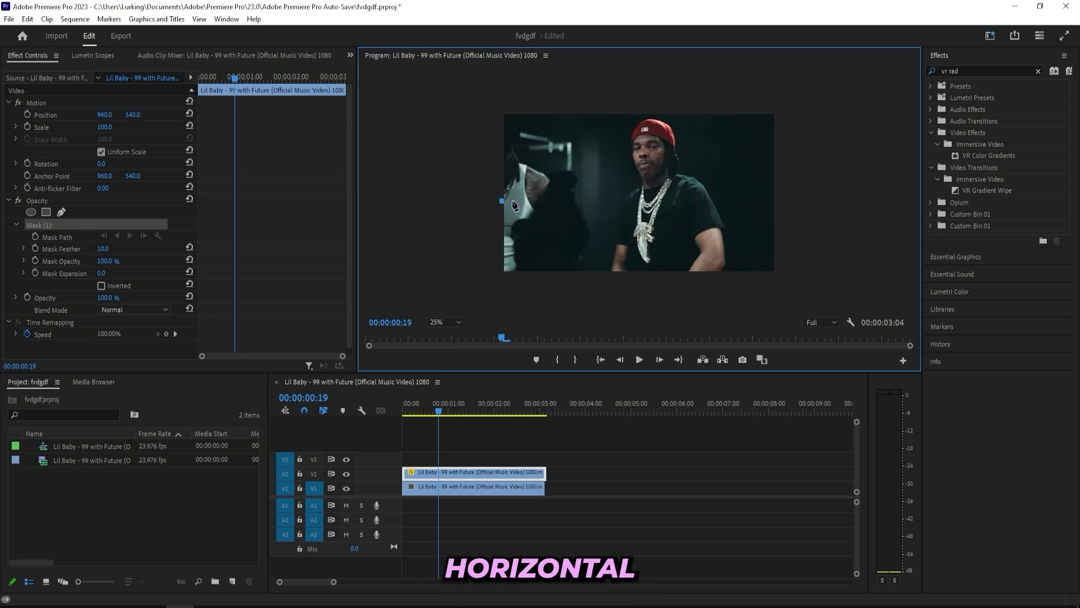
pyautogui.click(785, 195)
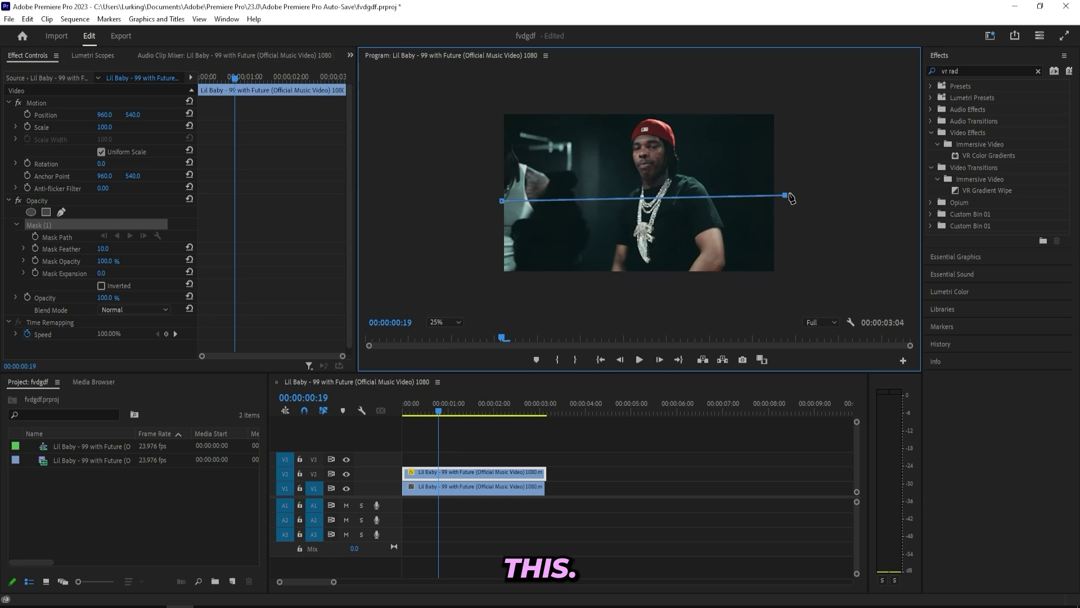
pyautogui.moveTo(785, 195); pyautogui.dragTo(784, 201)
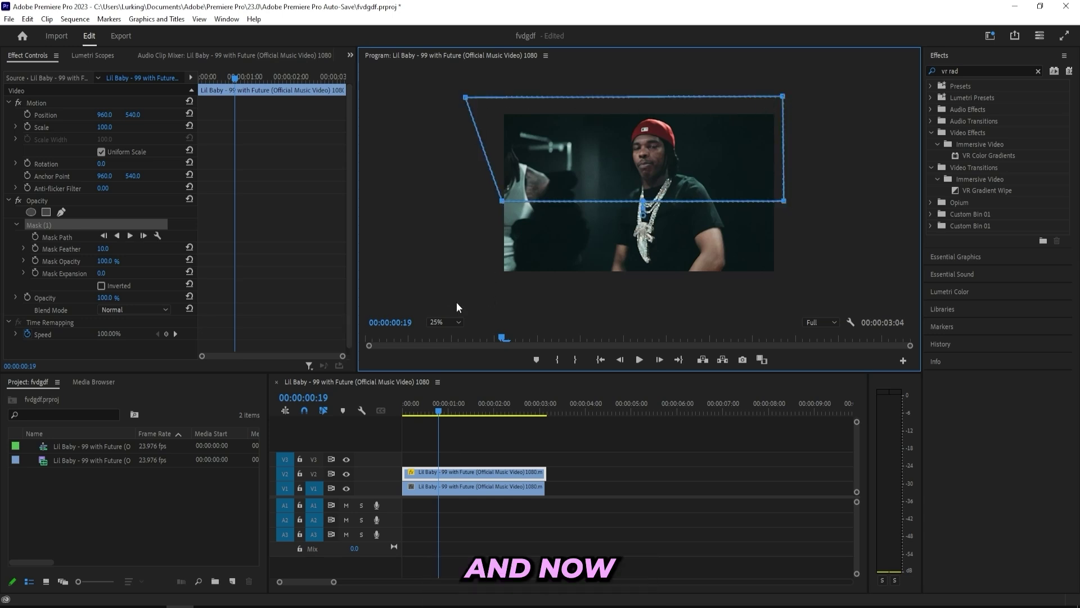
pyautogui.click(346, 490)
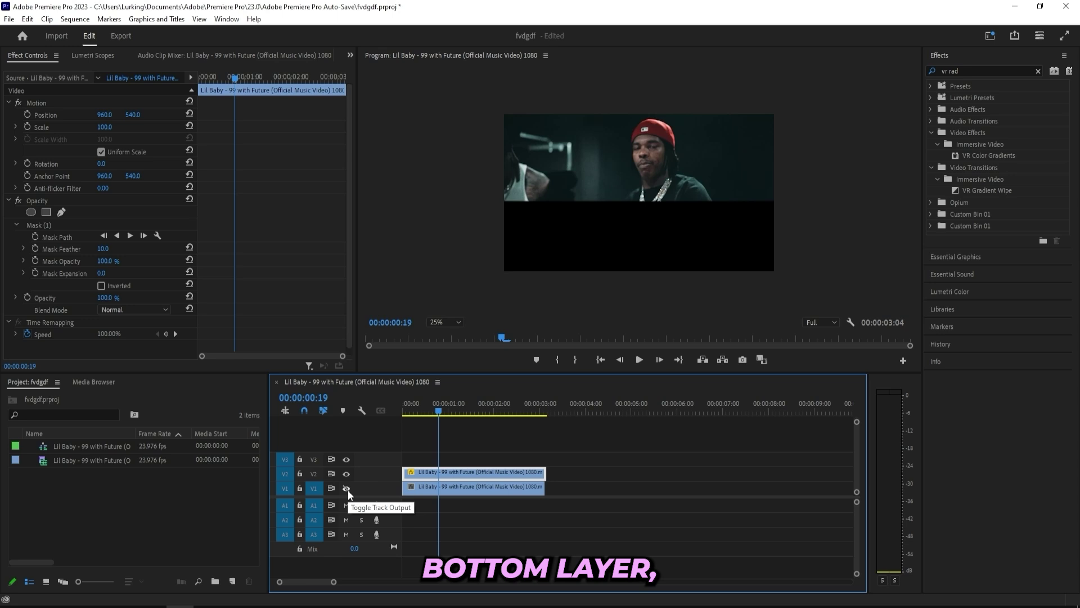
pyautogui.click(349, 490)
# Split the V1 and V2 clips at 00:00:00:12
pyautogui.click(438, 492)
pyautogui.click(407, 409)
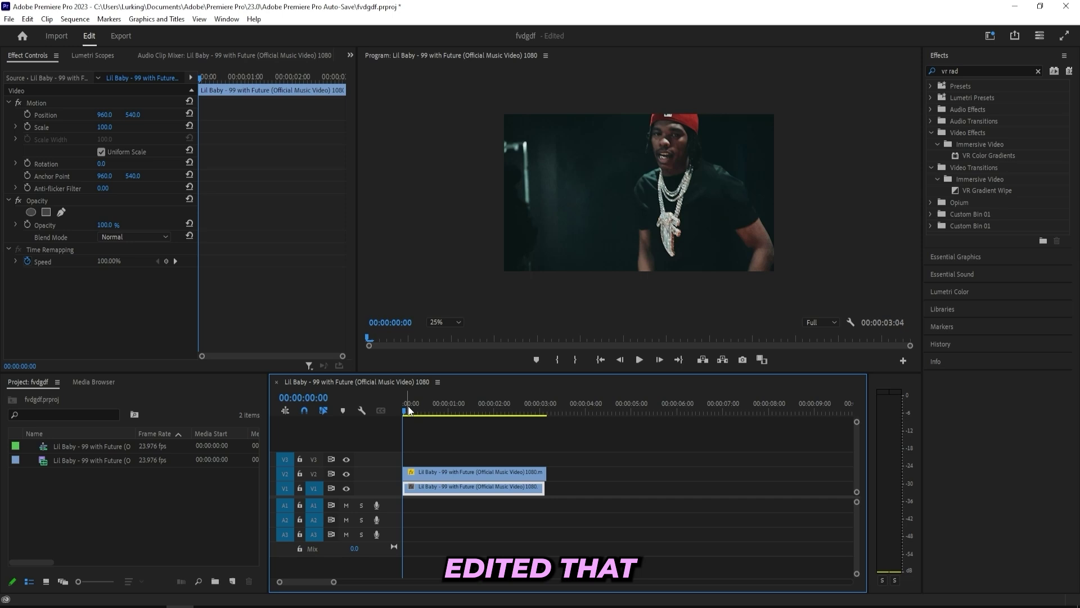
pyautogui.click(438, 447)
pyautogui.moveTo(407, 410); pyautogui.dragTo(427, 415)
pyautogui.press('c')
pyautogui.click(425, 488)
pyautogui.click(425, 473)
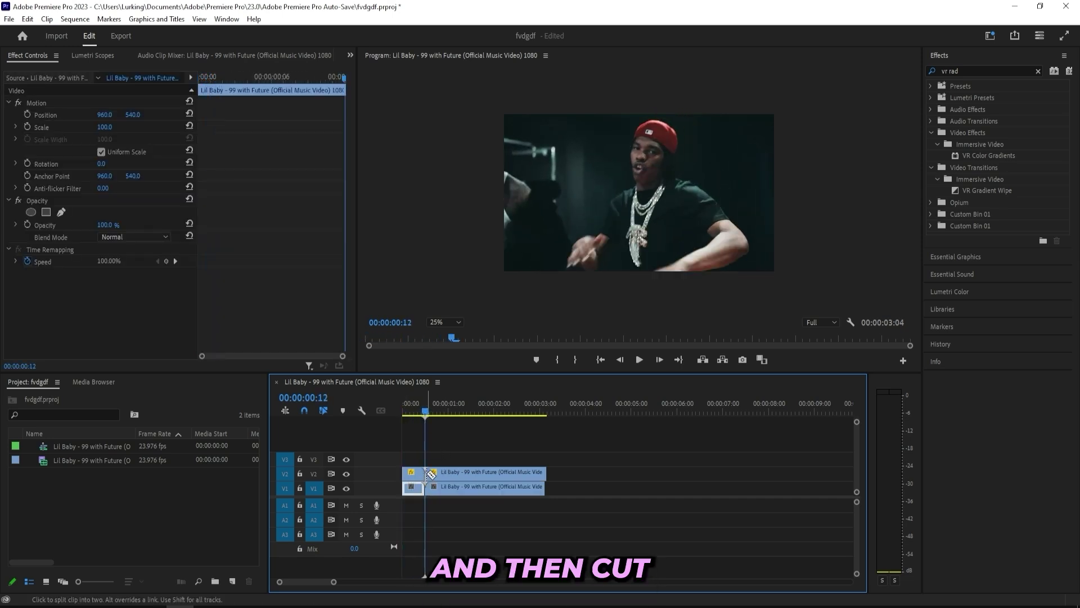
pyautogui.press('v')
# Set the speed of the second V1 clip segment to 140%
pyautogui.click(436, 488)
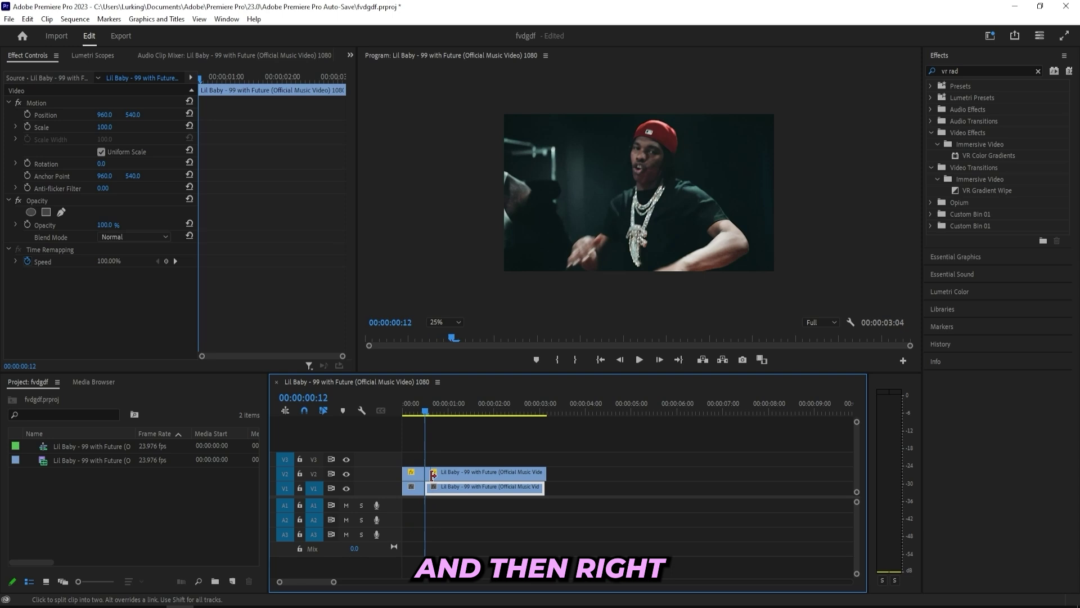
pyautogui.rightClick(440, 488)
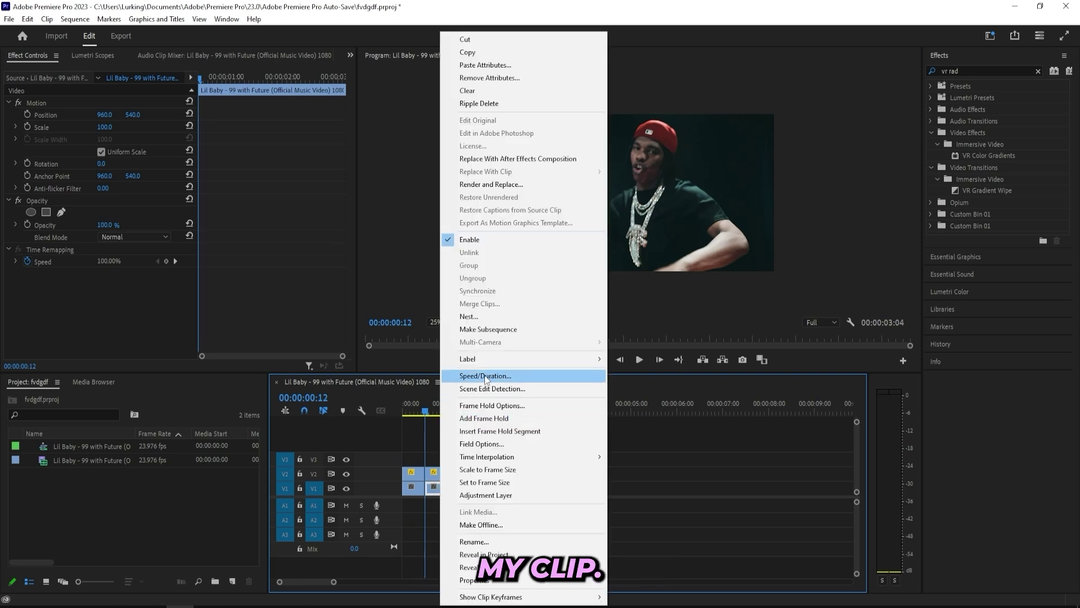
pyautogui.click(487, 374)
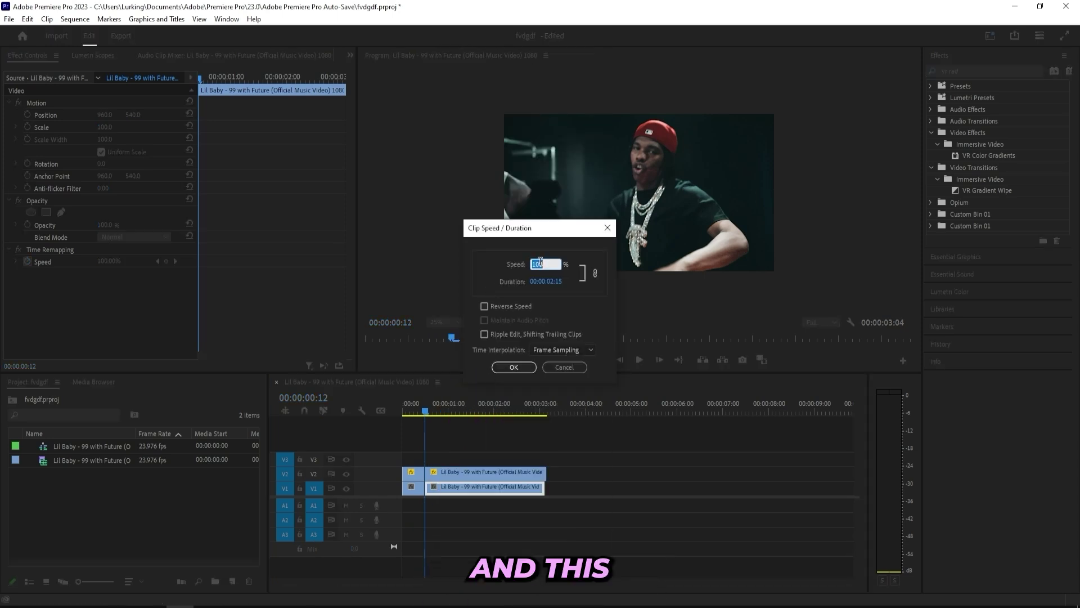
pyautogui.write('140')
pyautogui.press('Return')
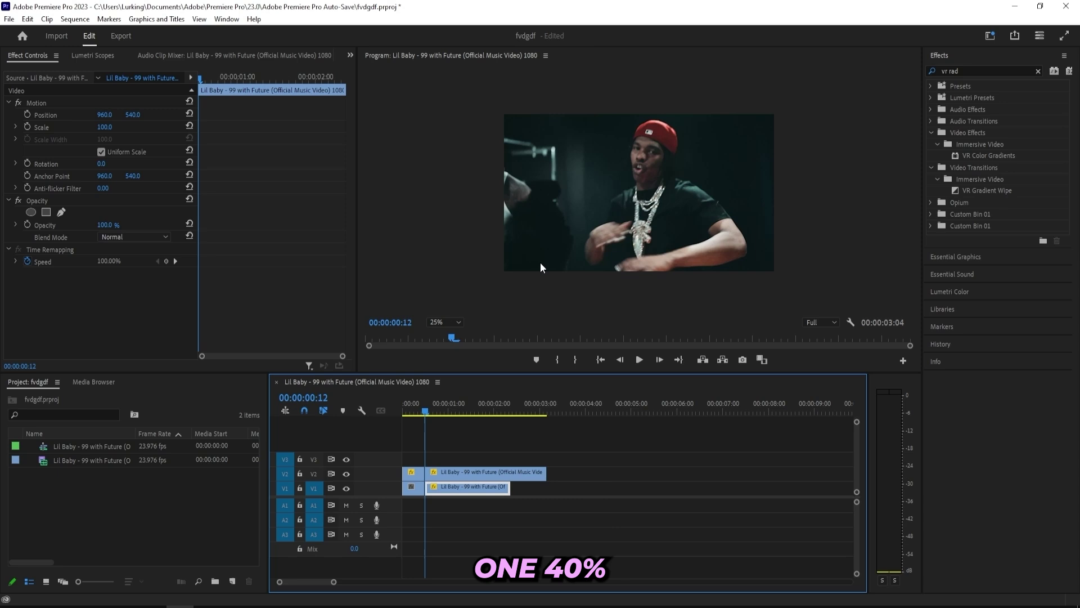
# Play back the split-screen section to review the speed offset between the upper and lower halves
pyautogui.press('space')
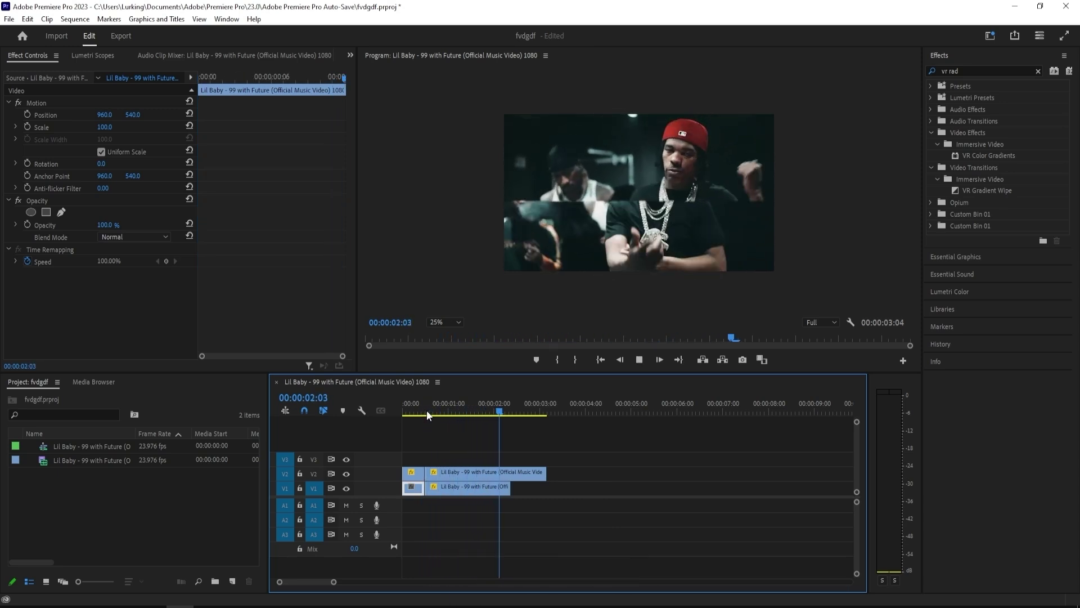
pyautogui.click(414, 410)
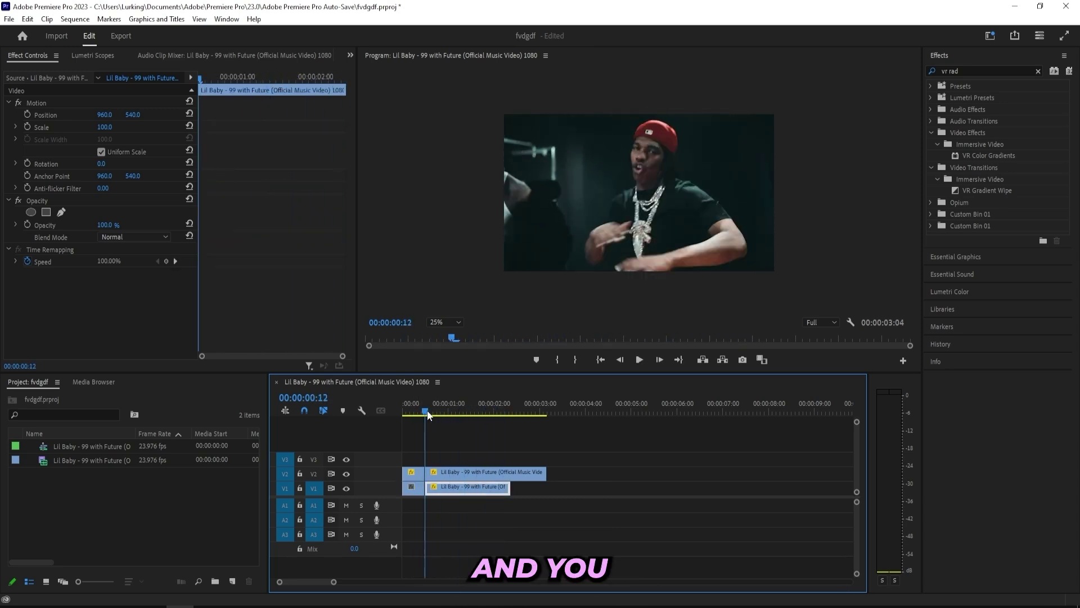
pyautogui.moveTo(465, 410); pyautogui.dragTo(370, 407)
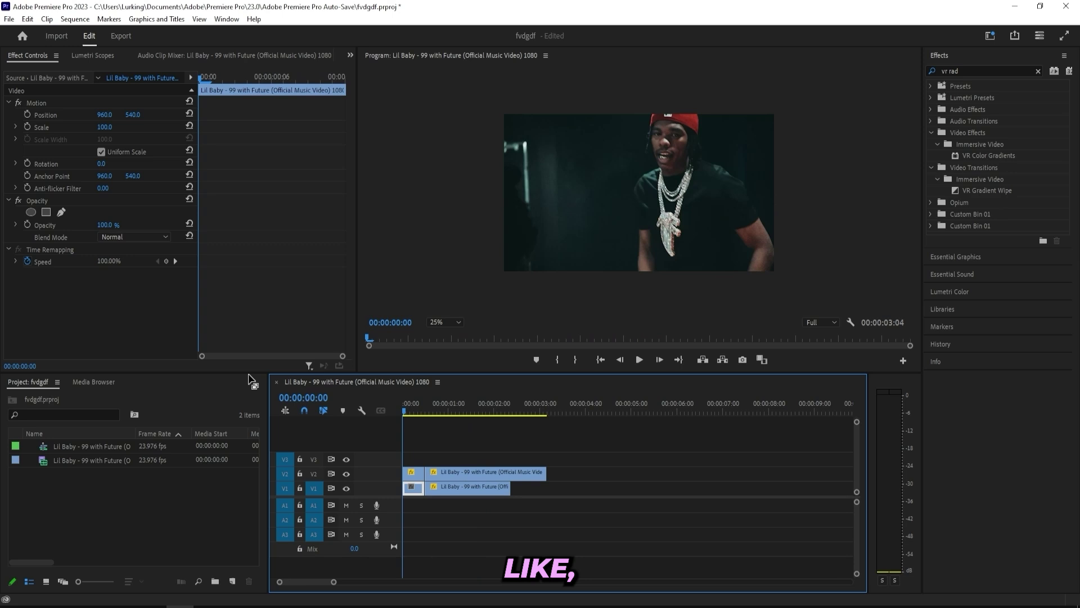
# Create an adjustment layer and place it on V3 at the sequence start
pyautogui.rightClick(171, 488)
pyautogui.moveTo(213, 314)
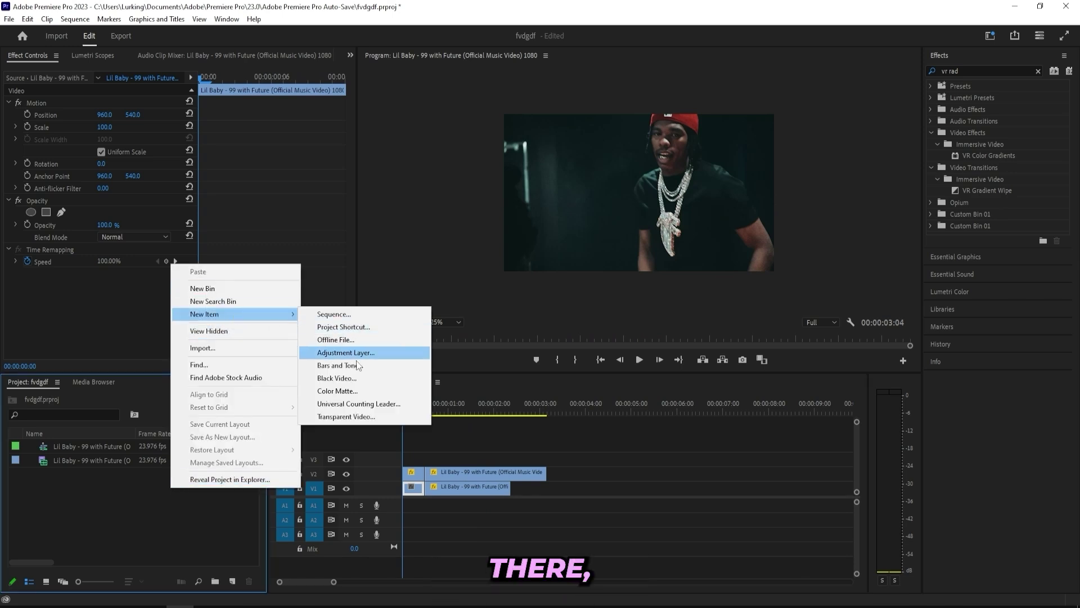
pyautogui.click(354, 359)
pyautogui.moveTo(85, 447); pyautogui.dragTo(396, 460)
# Cut the V3 adjustment layer at the end of the V2 clip and delete the excess part
pyautogui.press('c')
pyautogui.click(547, 459)
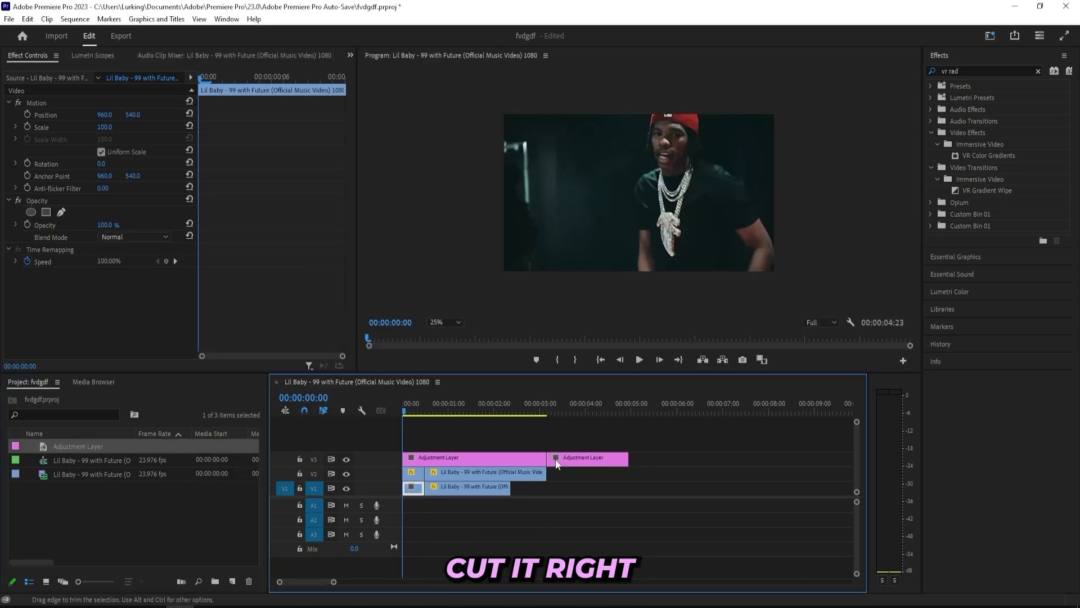
pyautogui.press('v')
pyautogui.click(585, 459)
pyautogui.press('Delete')
# Apply the Posterize Time effect to the adjustment layer with a frame rate of 12 and play back the result
pyautogui.click(516, 465)
pyautogui.click(980, 69)
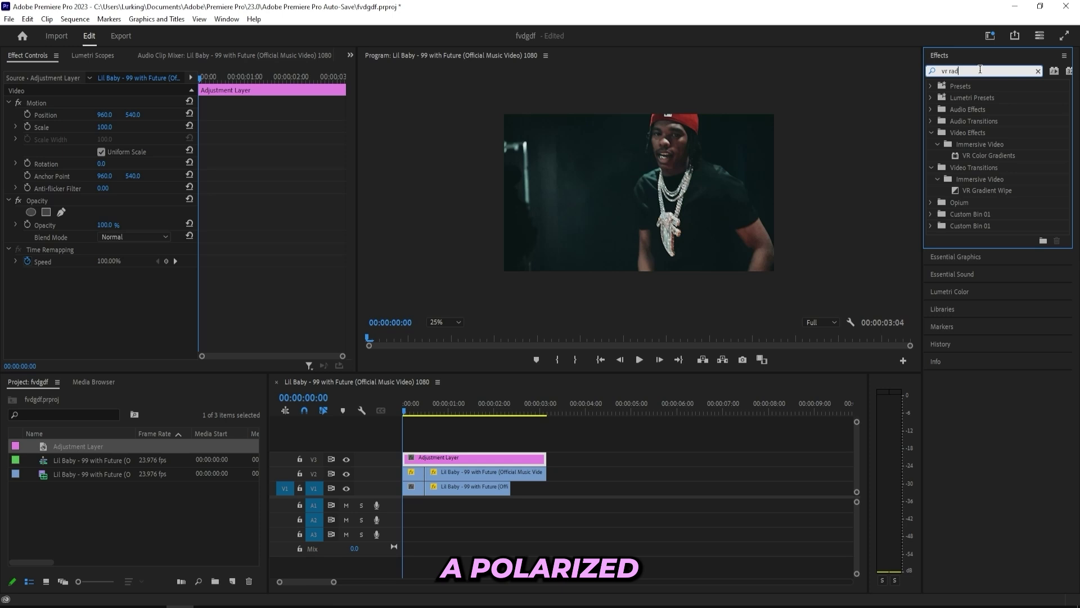
pyautogui.write('p')
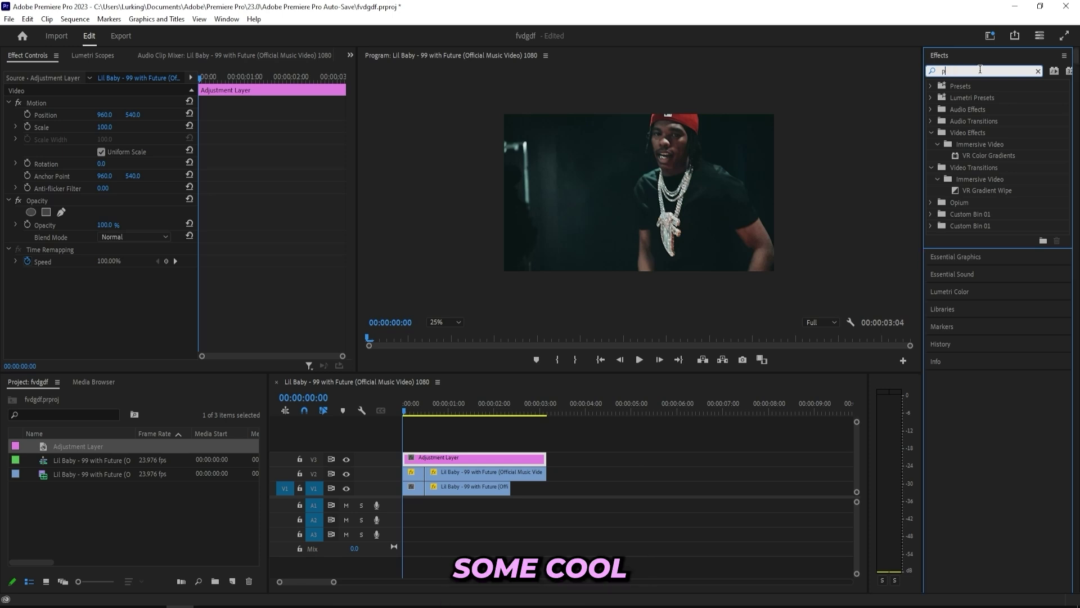
pyautogui.write('osterize time')
pyautogui.moveTo(982, 178); pyautogui.dragTo(115, 309)
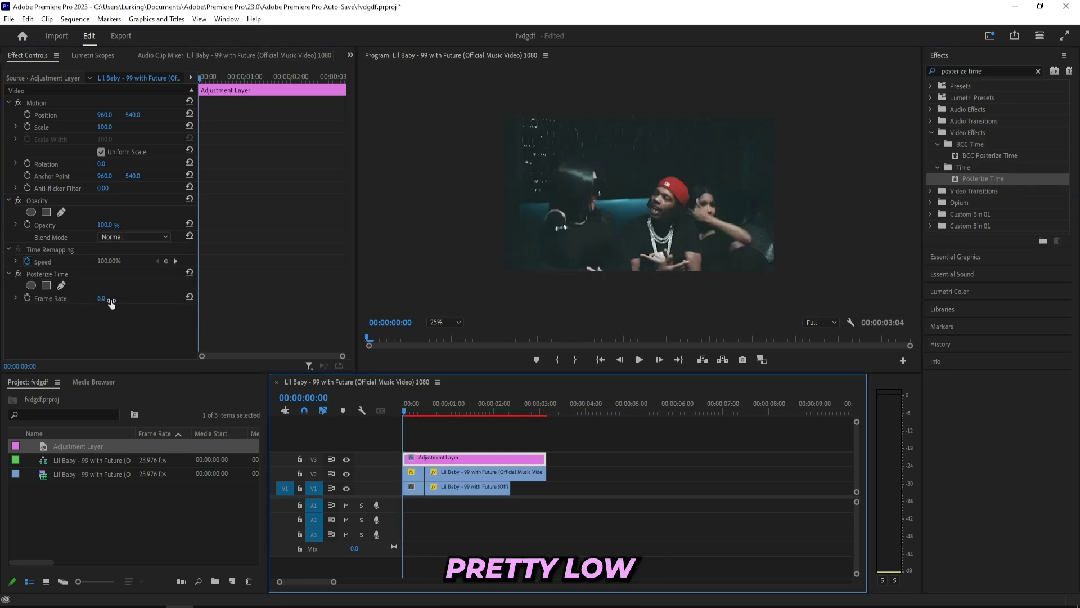
pyautogui.click(104, 298)
pyautogui.write('12')
pyautogui.press('Return')
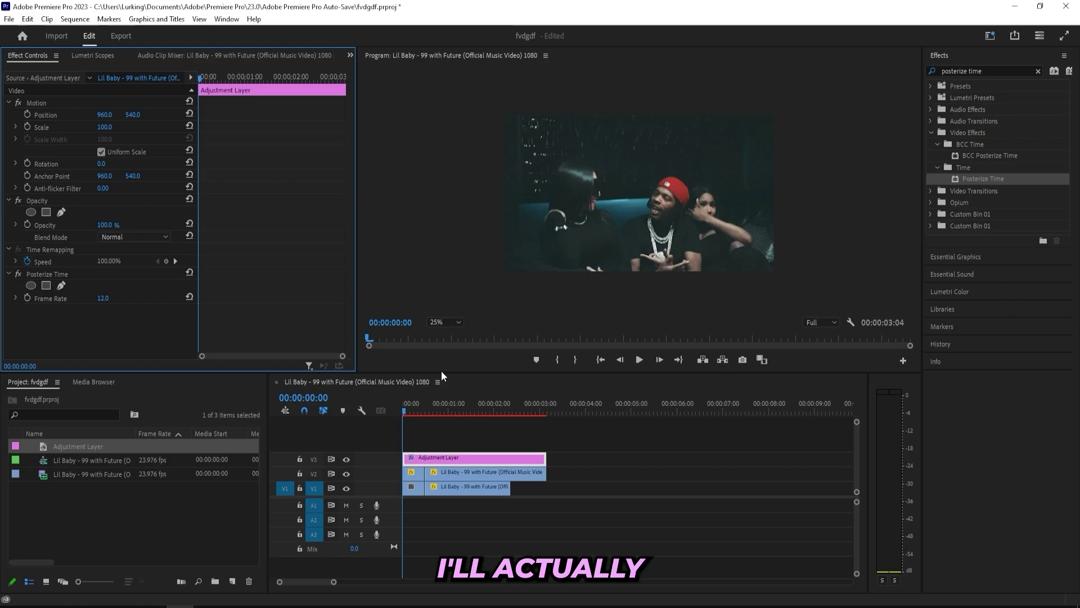
pyautogui.click(403, 410)
pyautogui.press('space')
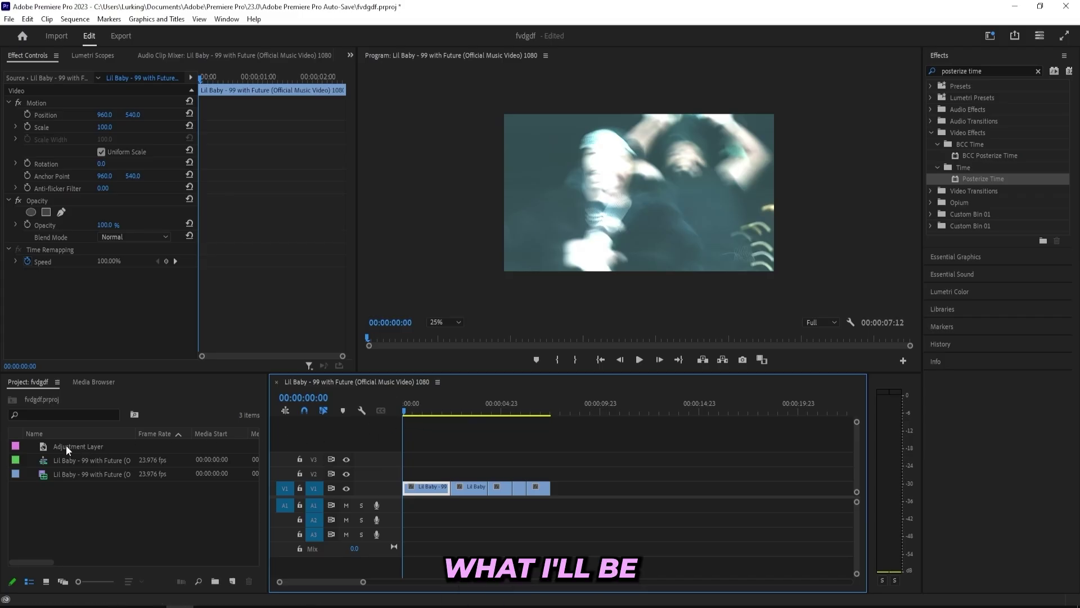
# Cover all the V1 clips with an adjustment layer on V2 and split it at every cut between the clips
pyautogui.moveTo(66, 445); pyautogui.dragTo(408, 475)
pyautogui.moveTo(499, 472); pyautogui.dragTo(550, 471)
pyautogui.click(450, 473)
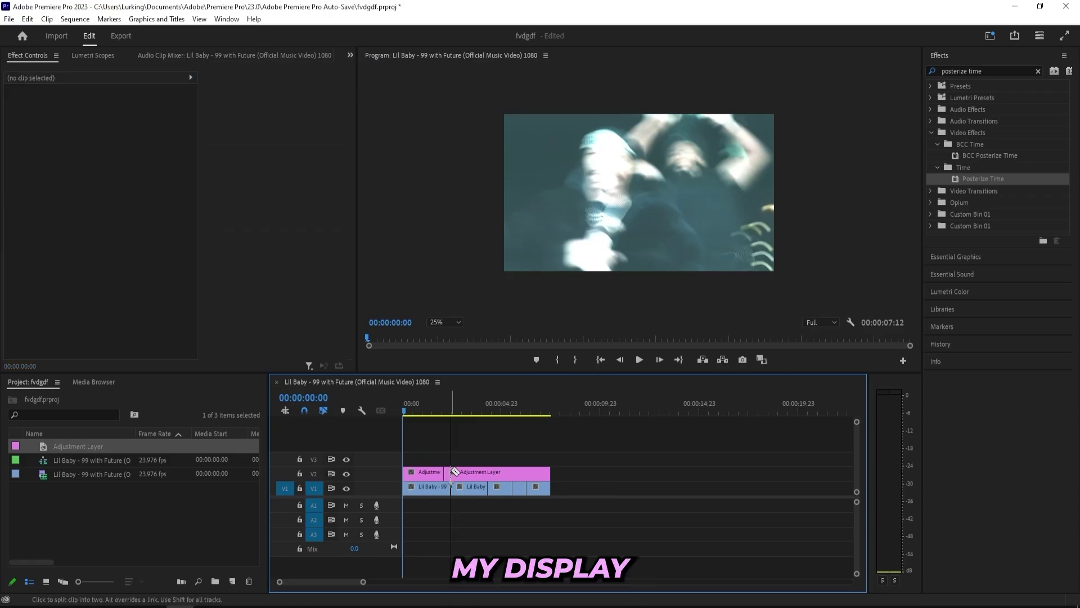
pyautogui.press('v')
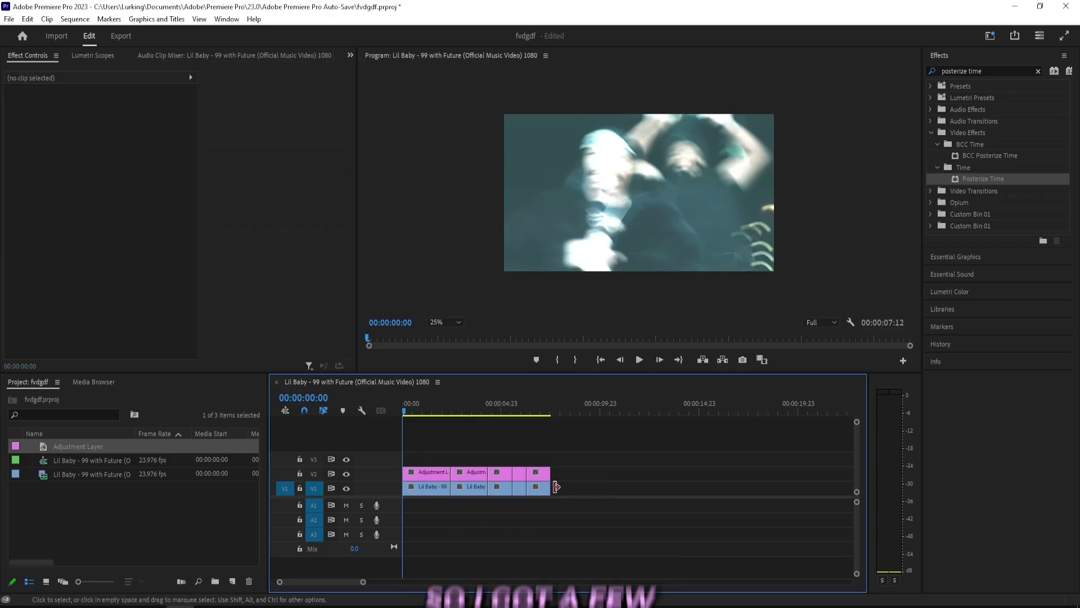
pyautogui.moveTo(534, 411); pyautogui.dragTo(402, 444)
pyautogui.click(421, 458)
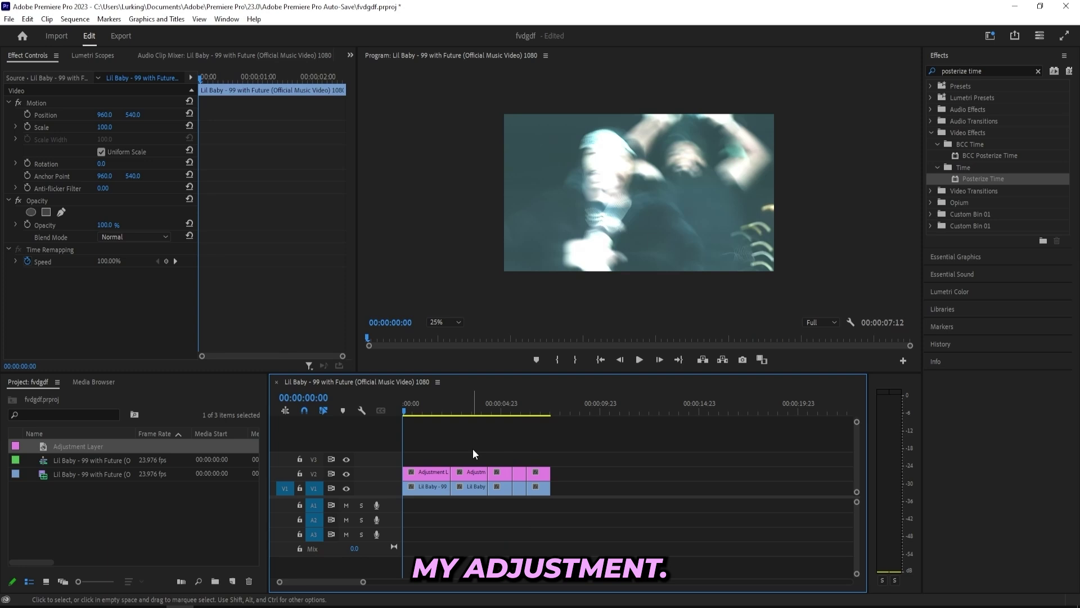
# Open the Flash folder inside the Essential HITS & Movement effect presets
pyautogui.click(933, 85)
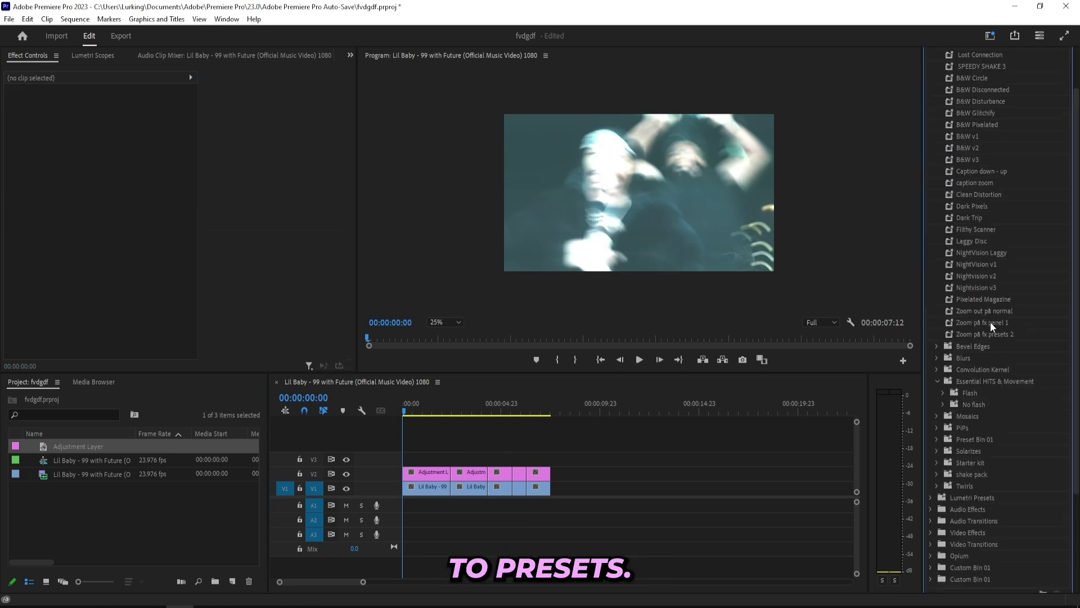
pyautogui.click(943, 393)
pyautogui.scroll(-5, 986, 291)
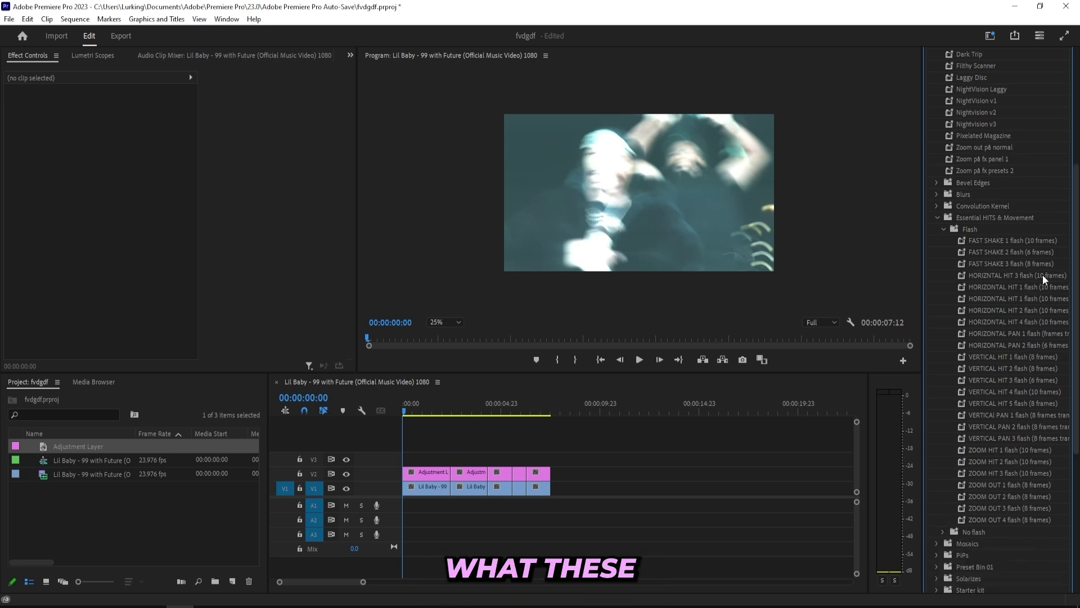
pyautogui.scroll(-2, 990, 353)
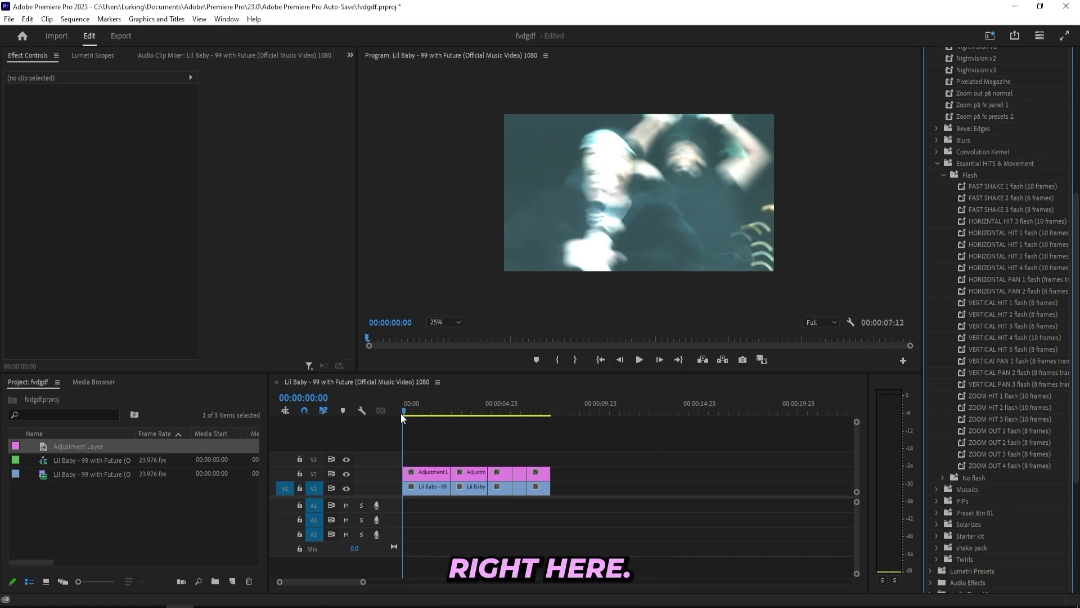
# Split the first V2 adjustment layer eight frames in, at 00:00:00:08
pyautogui.moveTo(410, 409)
pyautogui.mouseDown()
pyautogui.moveTo(434, 412)
pyautogui.moveTo(393, 411)
pyautogui.moveTo(402, 411)
pyautogui.mouseUp()
pyautogui.scroll(4, 412, 471)
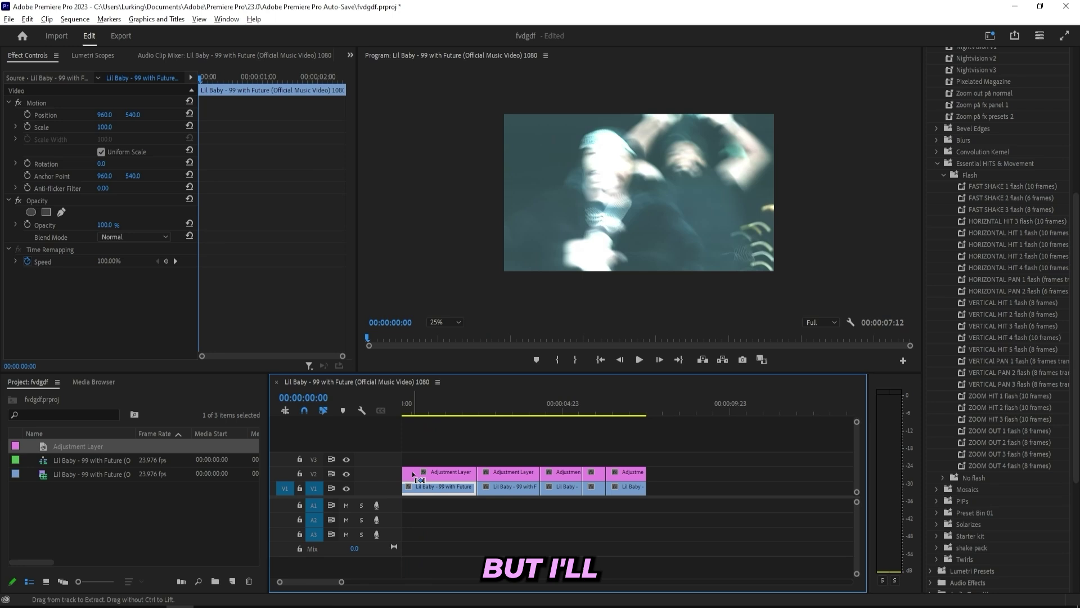
pyautogui.scroll(2, 410, 471)
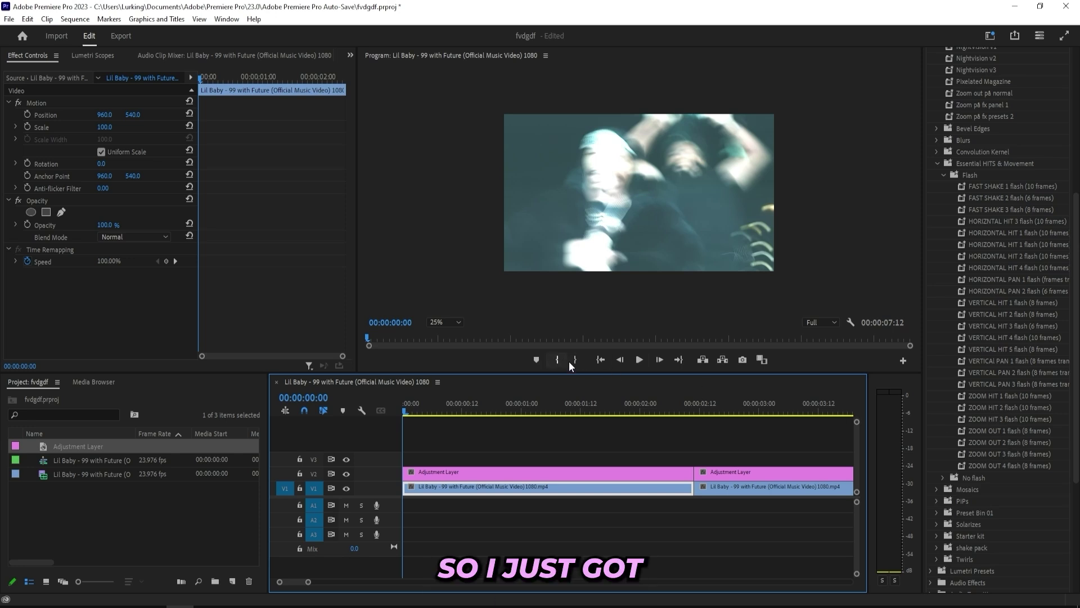
pyautogui.click(660, 360)
pyautogui.click(661, 360)
pyautogui.click(660, 360)
pyautogui.click(660, 360)
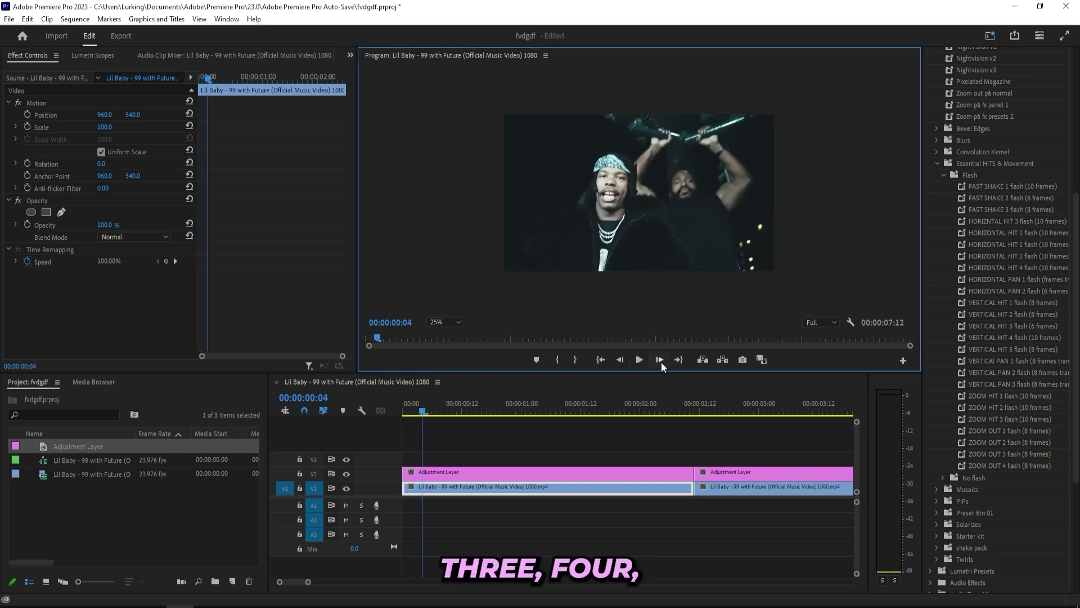
pyautogui.click(661, 360)
pyautogui.click(660, 362)
pyautogui.click(661, 362)
pyautogui.click(660, 362)
pyautogui.press('c')
pyautogui.click(442, 473)
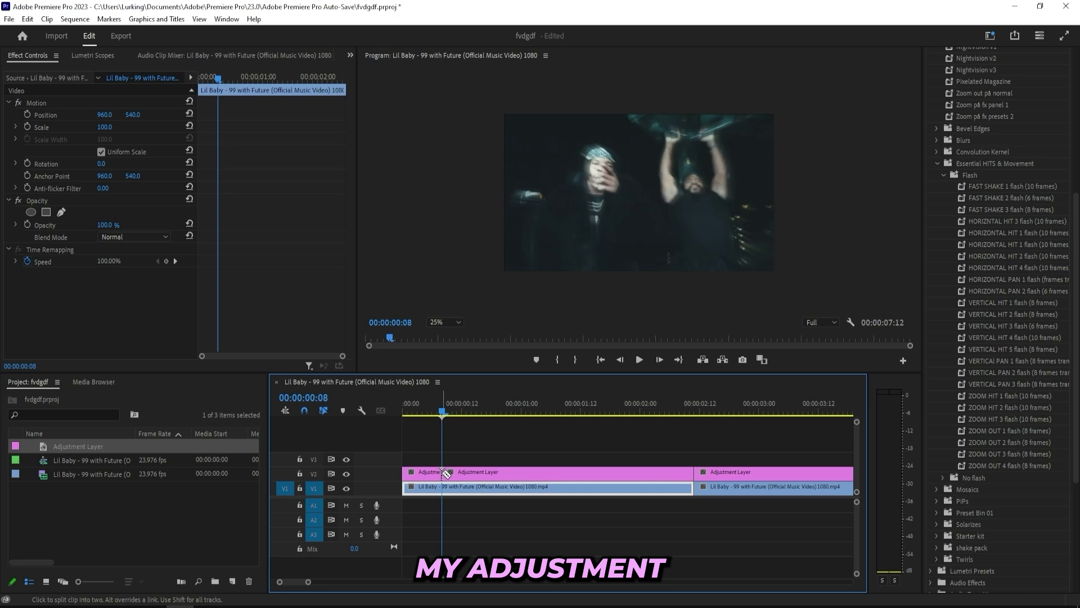
# Delete the part of the first V2 adjustment layer that follows the split at 00:00:00:08
pyautogui.press('v')
pyautogui.click(454, 472)
pyautogui.press('Delete')
# Apply the ZOOM OUT 3 flash (8 frames) preset to the first short adjustment layer and play it back from the start
pyautogui.moveTo(443, 412); pyautogui.dragTo(393, 410)
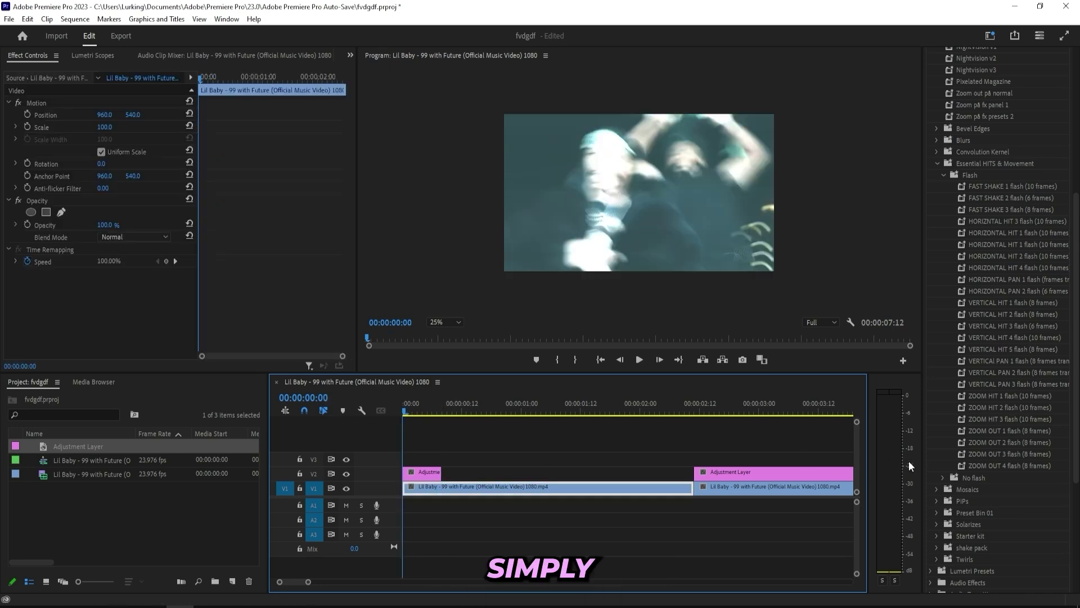
pyautogui.moveTo(997, 444); pyautogui.dragTo(454, 505)
pyautogui.moveTo(421, 471); pyautogui.dragTo(421, 471)
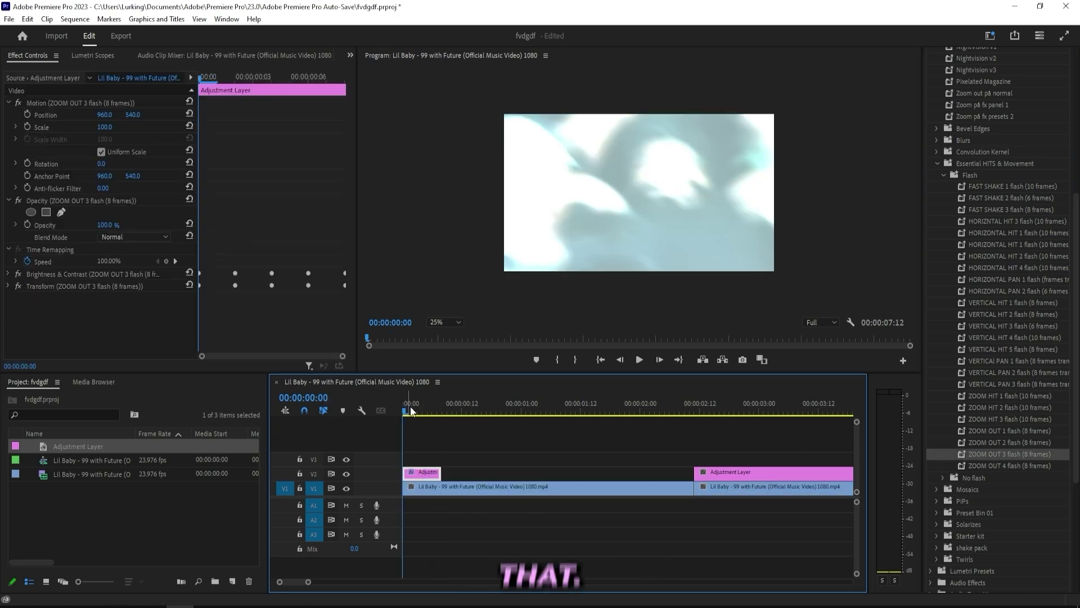
pyautogui.press('space')
pyautogui.press('space')
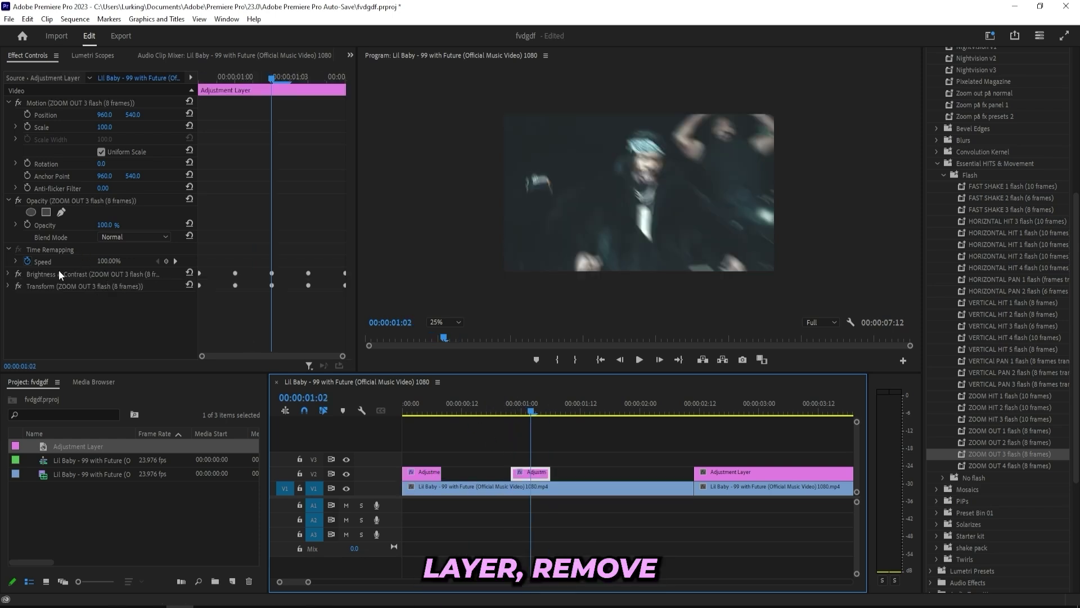
# Replace the ZOOM OUT 3 flash effects on the copied adjustment layer around 00:00:01:02 with the VERTICAL HIT 1 flash (8 frames) preset
pyautogui.click(57, 274)
pyautogui.press('Delete')
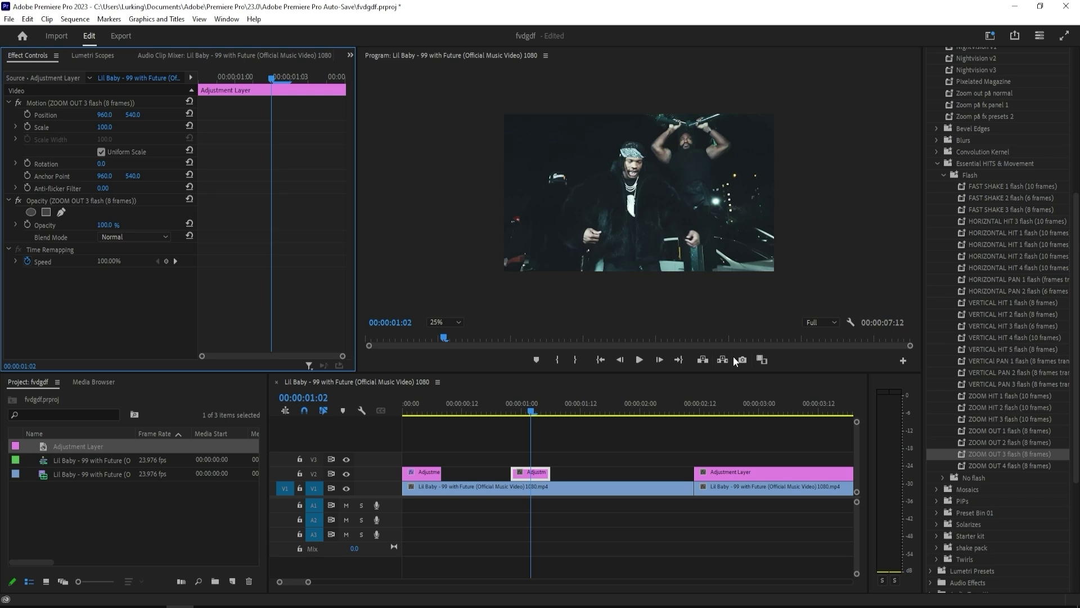
pyautogui.moveTo(511, 406); pyautogui.dragTo(516, 411)
pyautogui.click(531, 473)
pyautogui.moveTo(1004, 303); pyautogui.dragTo(531, 474)
pyautogui.moveTo(528, 409); pyautogui.dragTo(602, 424)
# Copy the vertical-hit adjustment layer to the end of the clip before the 00:00:02:11 cut and extend its start to about ten frames
pyautogui.click(463, 472)
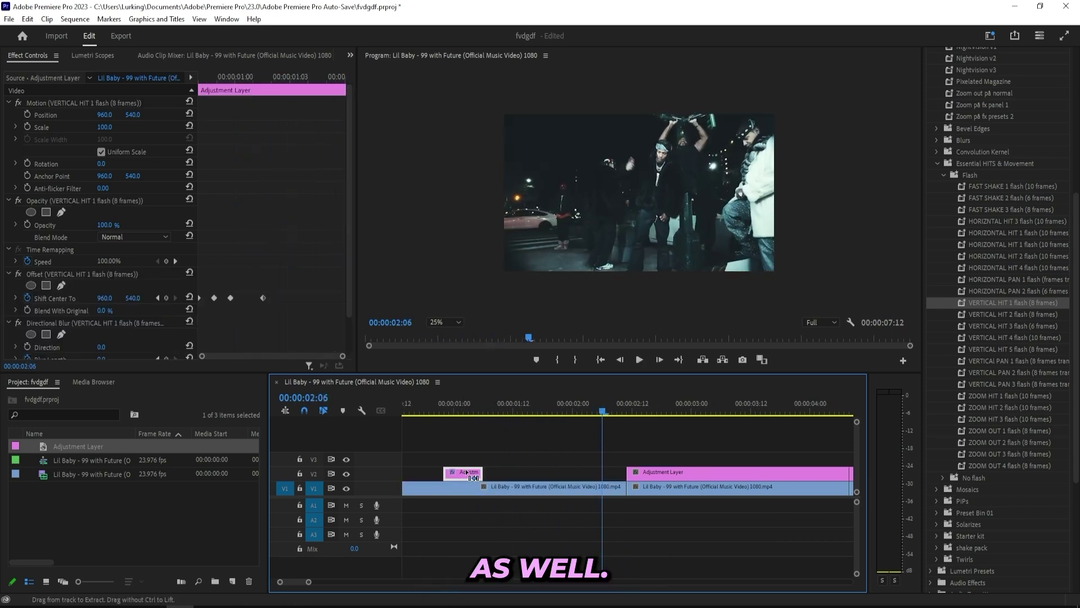
pyautogui.hotkey('ctrl', 'c')
pyautogui.hotkey('ctrl', 'v')
pyautogui.click(525, 473)
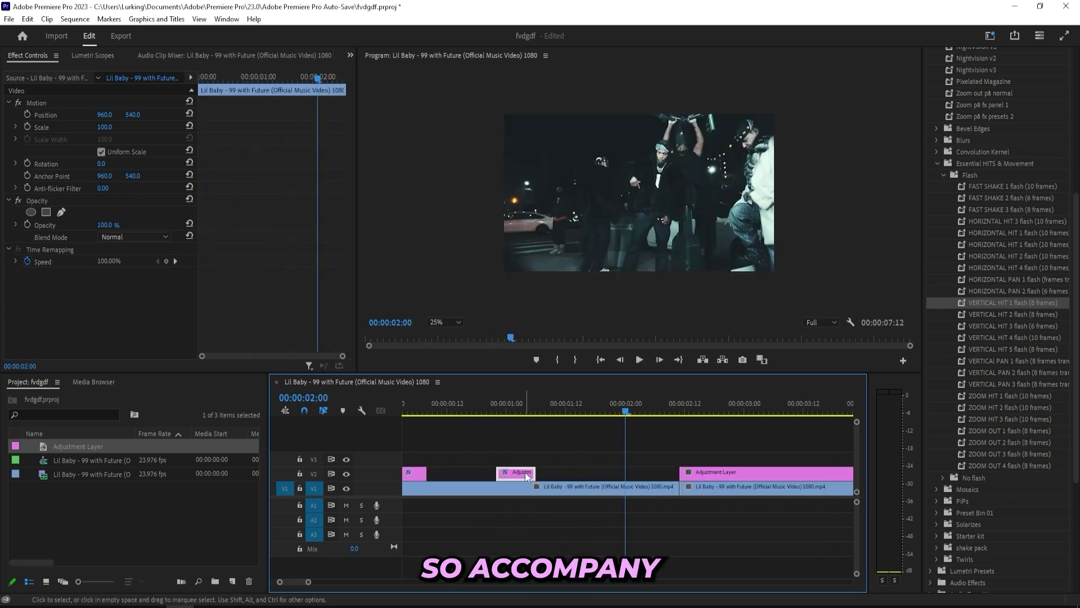
pyautogui.hotkey('ctrl', 'c')
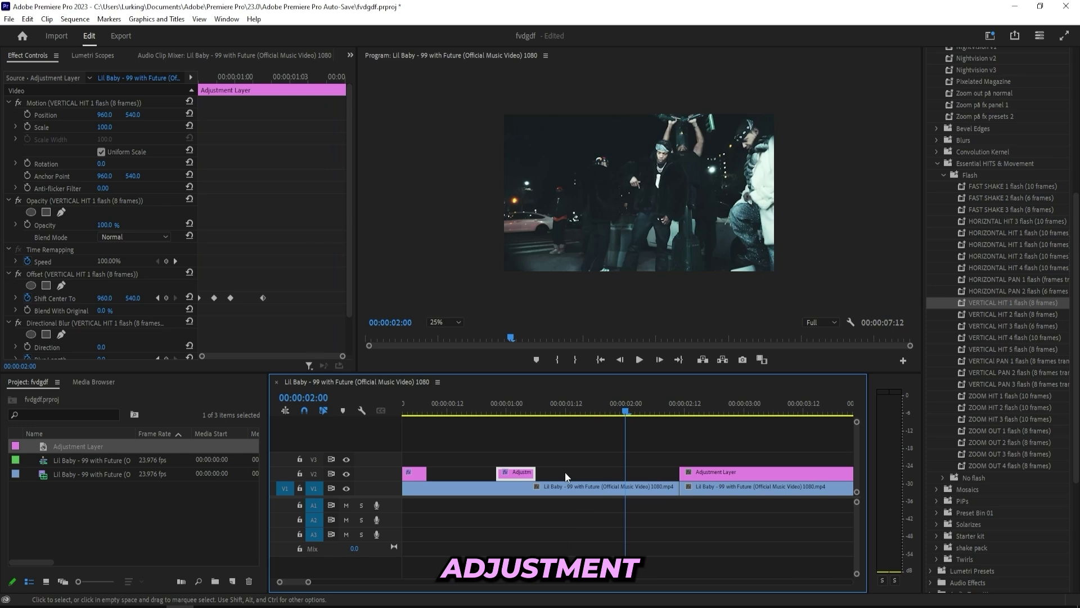
pyautogui.hotkey('ctrl', 'v')
pyautogui.moveTo(642, 472)
pyautogui.mouseDown()
pyautogui.moveTo(677, 477)
pyautogui.moveTo(630, 475)
pyautogui.mouseUp()
# Remove the VERTICAL HIT 1 flash effects from the copied adjustment layer before the 00:00:02:11 cut
pyautogui.click(57, 277)
pyautogui.press('Delete')
pyautogui.click(52, 277)
pyautogui.press('Delete')
pyautogui.click(50, 275)
pyautogui.press('Delete')
# Apply the ZOOM HIT 1 flash (10 frames) preset to the adjustment layer before the 00:00:02:11 cut and play it back
pyautogui.moveTo(1019, 397); pyautogui.dragTo(657, 472)
pyautogui.moveTo(670, 411); pyautogui.dragTo(613, 413)
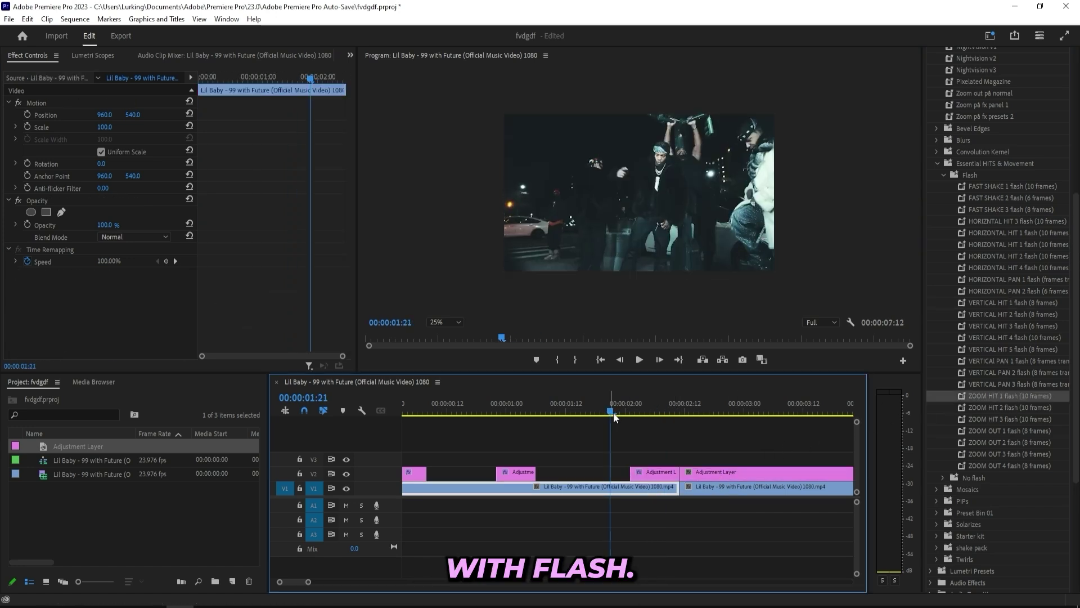
pyautogui.press('space')
pyautogui.click(608, 414)
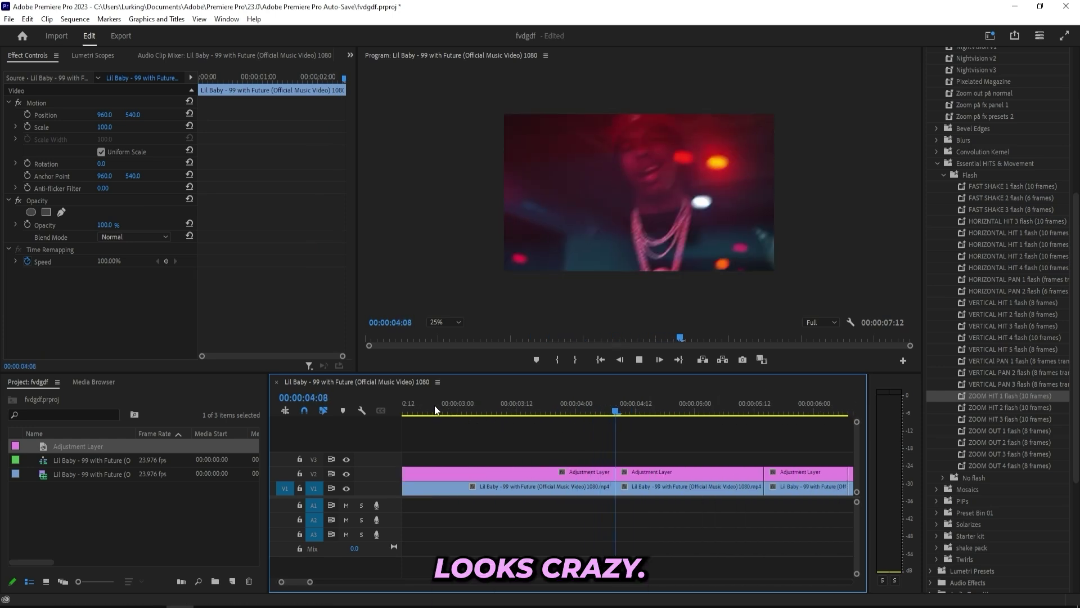
# Split the V2 adjustment layer that starts at 00:00:02:11 about ten frames in and delete the remainder
pyautogui.click(477, 411)
pyautogui.click(491, 472)
pyautogui.press('c')
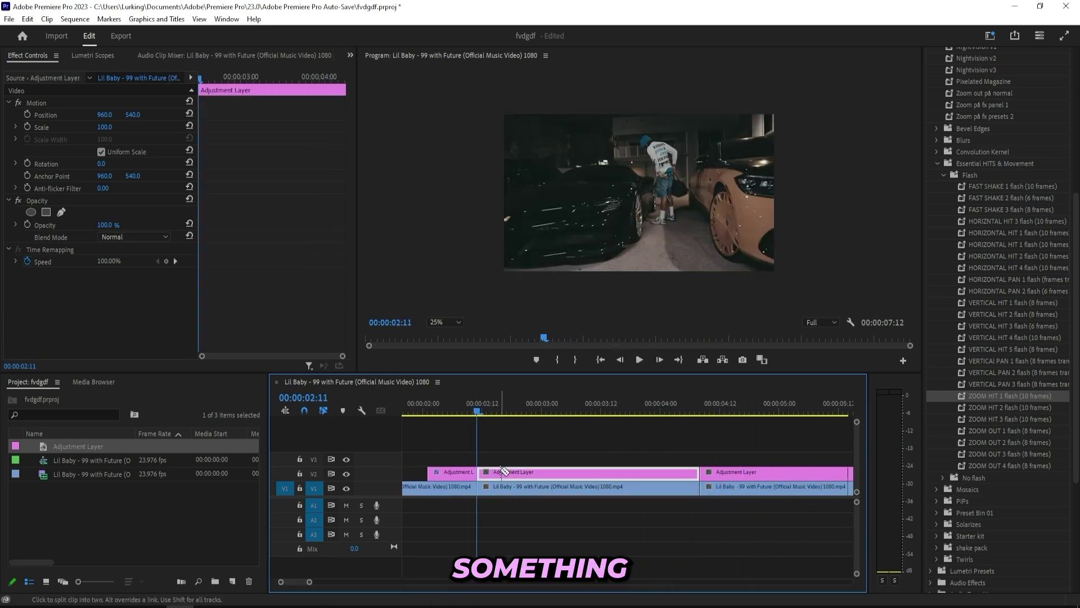
pyautogui.click(529, 473)
pyautogui.press('v')
pyautogui.click(536, 474)
pyautogui.press('Delete')
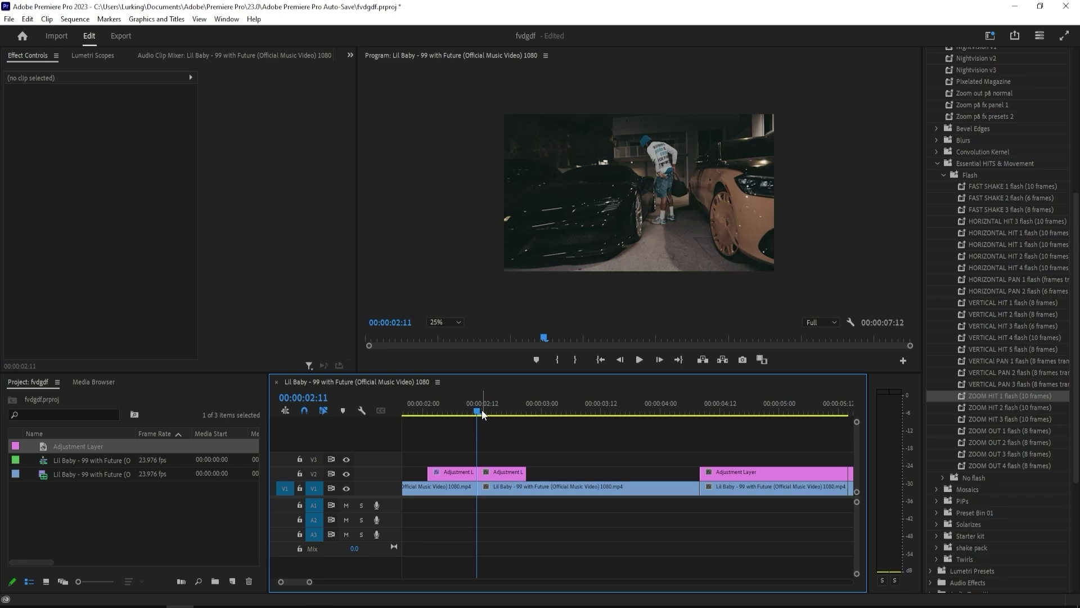
# Play back the flash hits leading up to the 00:00:02:11 cut and select the short adjustment layer after it
pyautogui.click(410, 413)
pyautogui.moveTo(409, 415); pyautogui.dragTo(633, 434)
pyautogui.press('space')
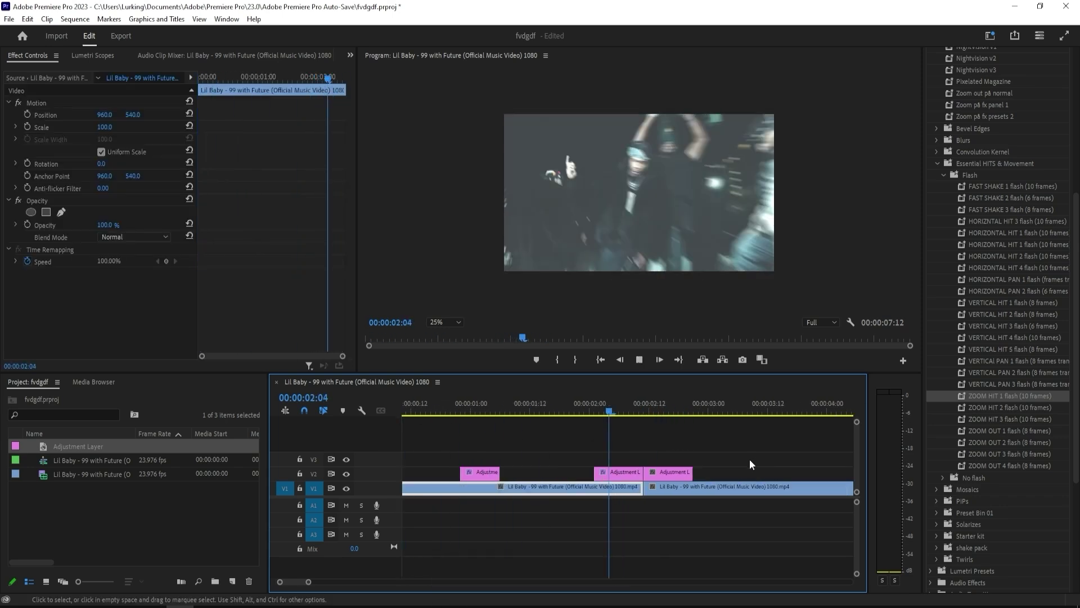
pyautogui.click(579, 415)
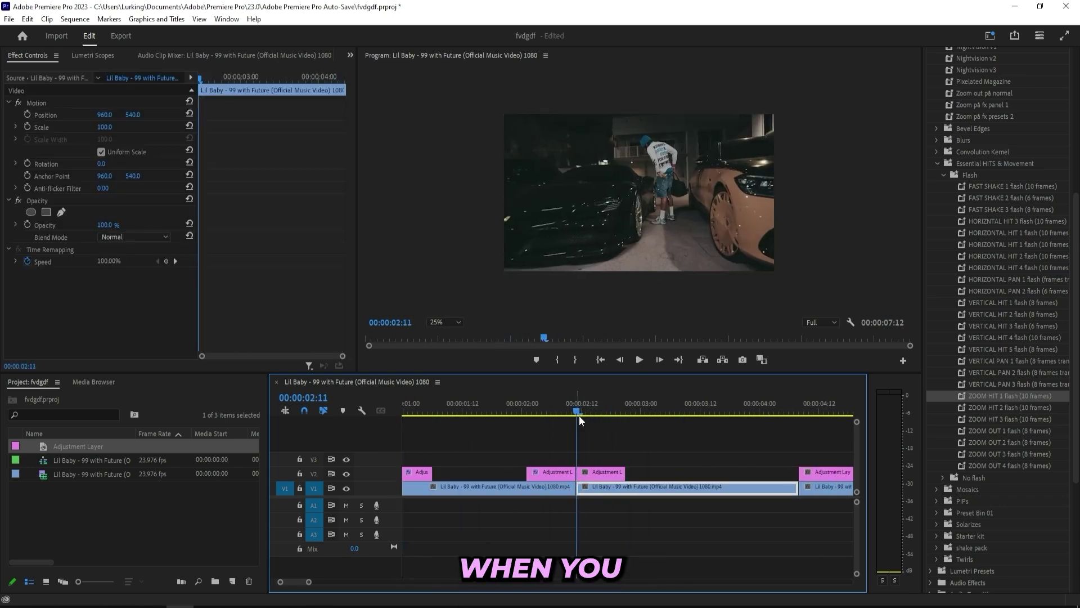
pyautogui.click(601, 472)
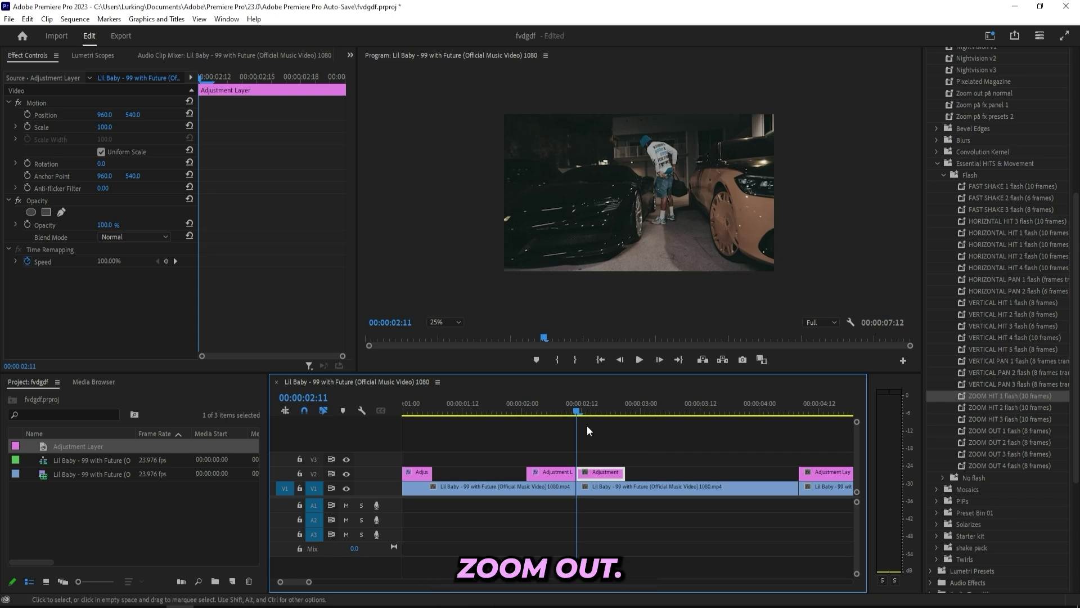
# Collapse the Flash folder and open the No flash folder inside the Essential HITS & Movement presets
pyautogui.click(1007, 442)
pyautogui.scroll(2, 981, 203)
pyautogui.click(944, 230)
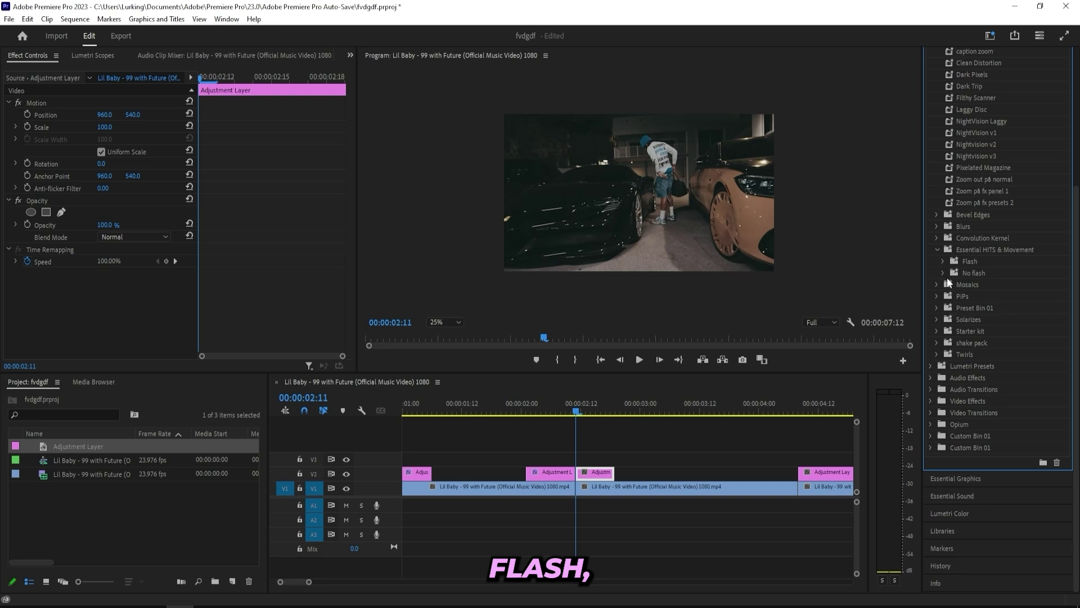
pyautogui.click(943, 276)
pyautogui.scroll(-2, 982, 324)
pyautogui.moveTo(1014, 463); pyautogui.dragTo(976, 465)
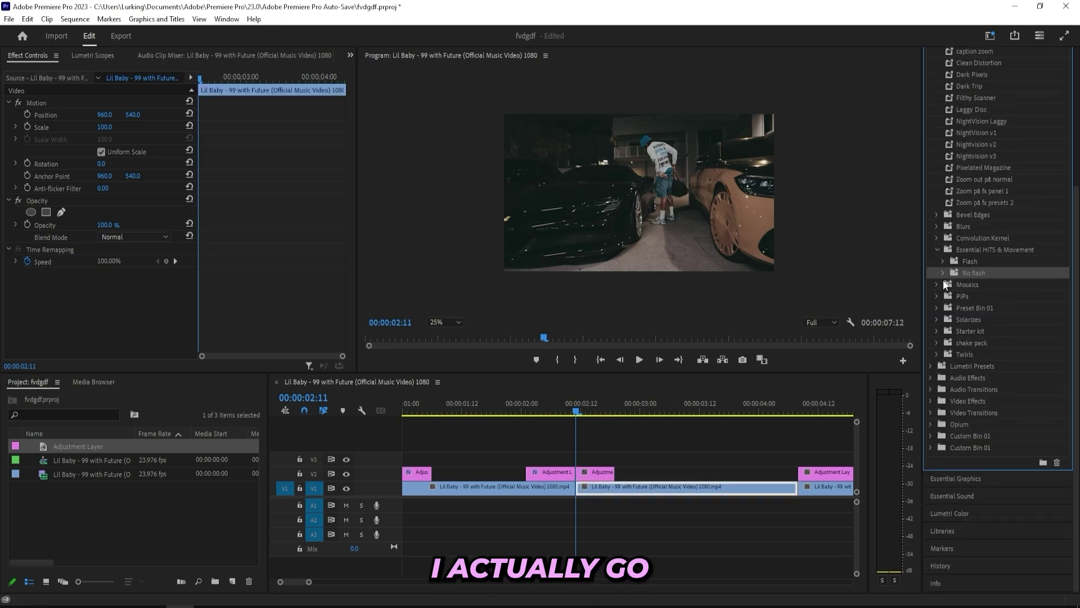
pyautogui.click(944, 274)
pyautogui.scroll(-2, 986, 299)
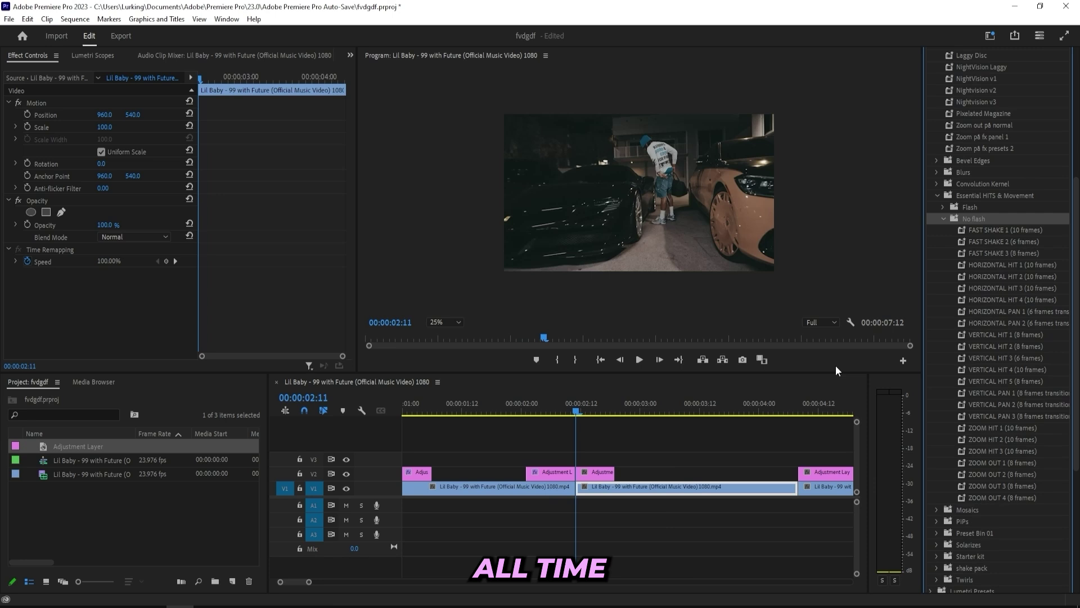
# Extend the adjustment layer after the 00:00:02:11 cut to about ten frames, apply the HORIZONTAL HIT 1 (10 frames) preset and play it back
pyautogui.moveTo(613, 473); pyautogui.dragTo(618, 473)
pyautogui.moveTo(1012, 265); pyautogui.dragTo(606, 473)
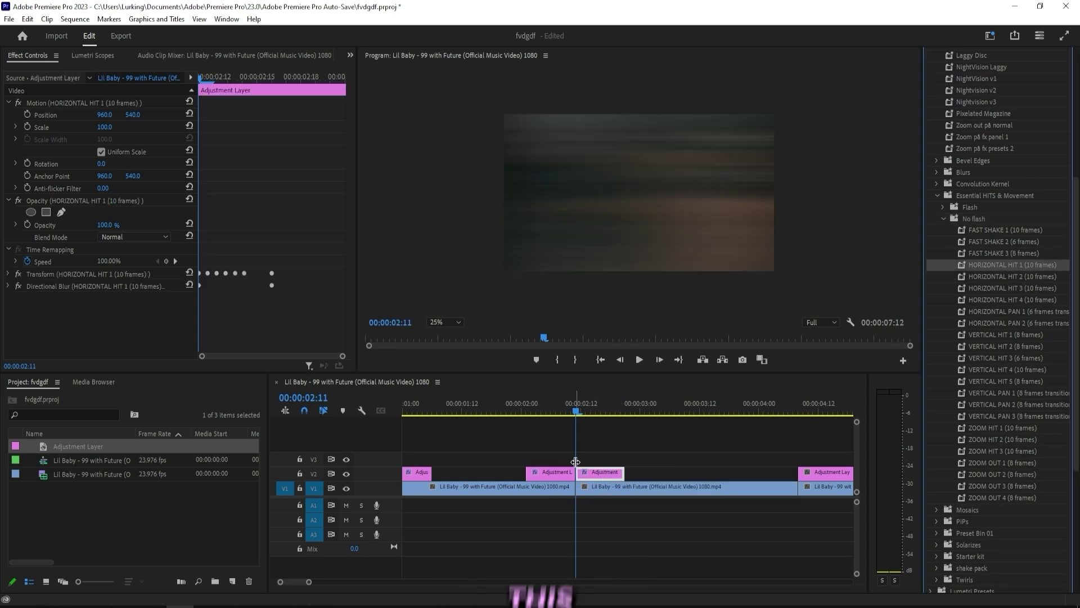
pyautogui.click(518, 406)
pyautogui.press('space')
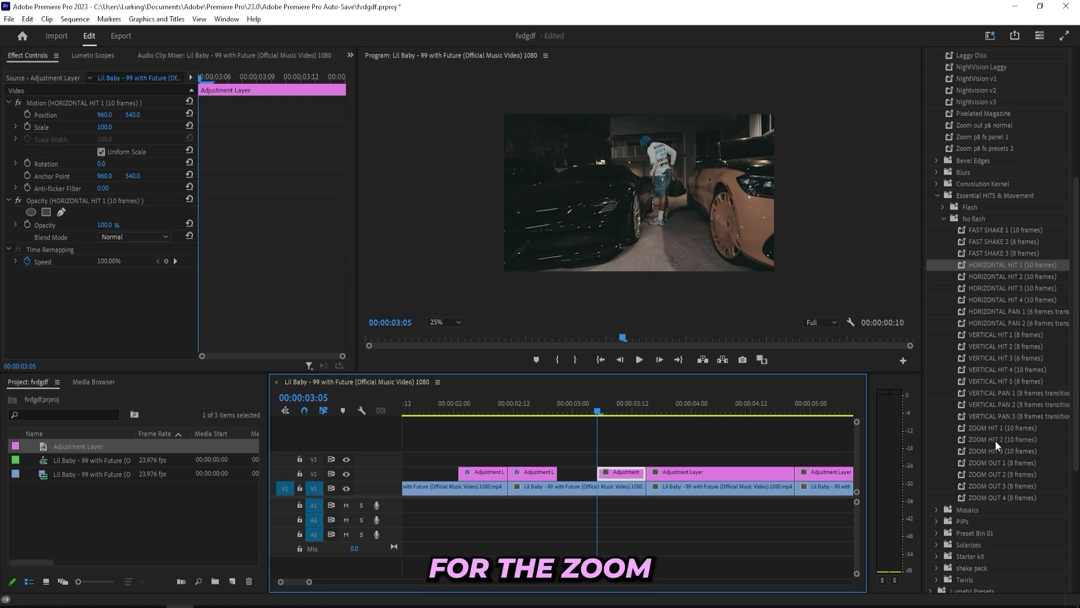
# Apply the ZOOM HIT 3 (10 frames) preset to the adjustment layer starting at 00:00:03:05 and play it back
pyautogui.moveTo(996, 451); pyautogui.dragTo(624, 473)
pyautogui.press('space')
pyautogui.click(590, 404)
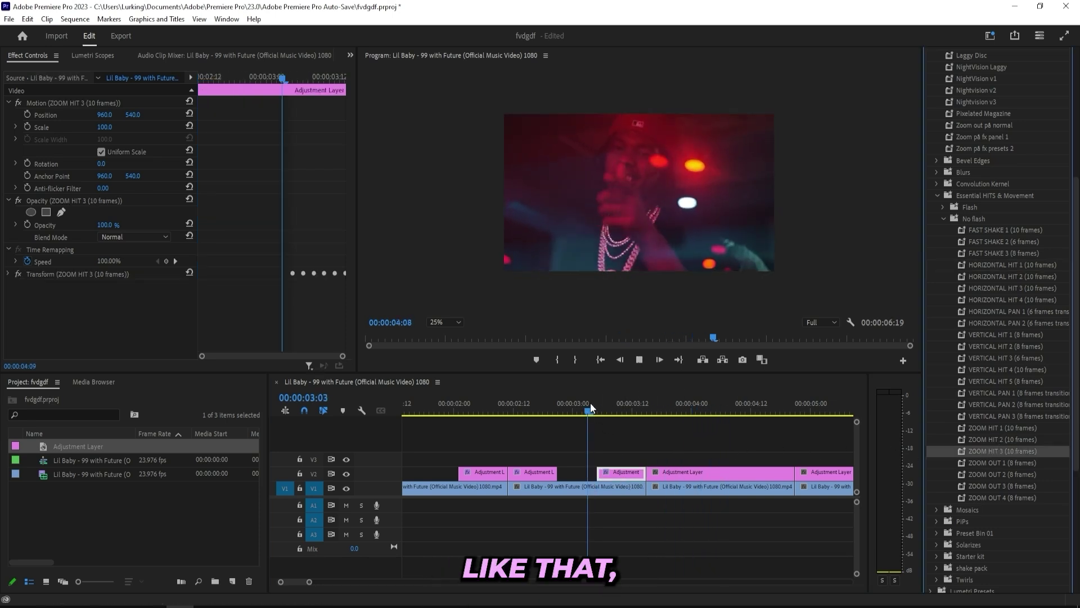
pyautogui.press('space')
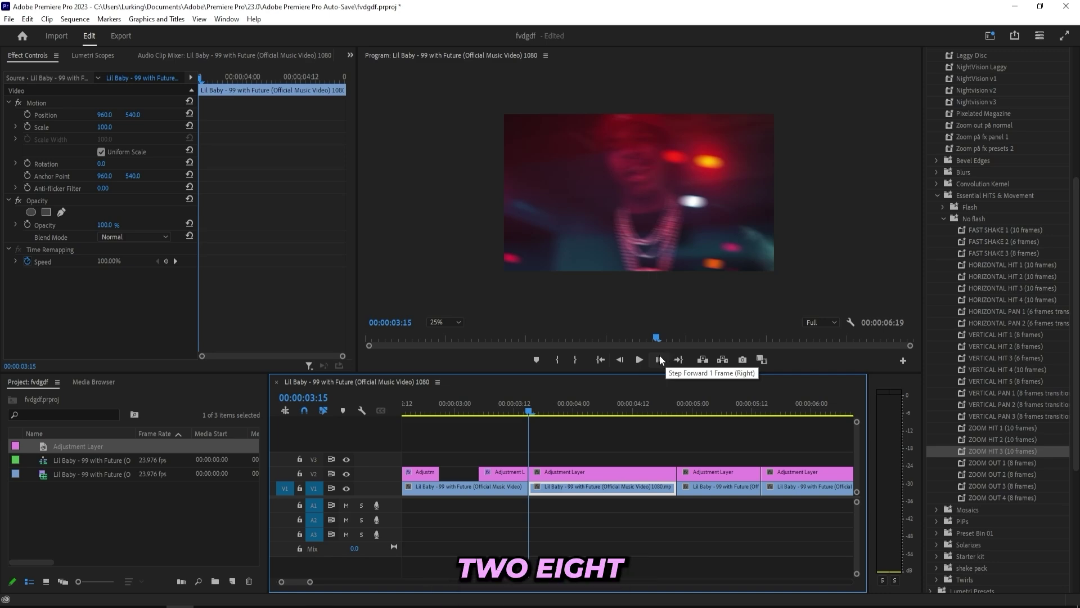
pyautogui.click(660, 359)
pyautogui.click(660, 358)
pyautogui.click(659, 359)
pyautogui.click(660, 359)
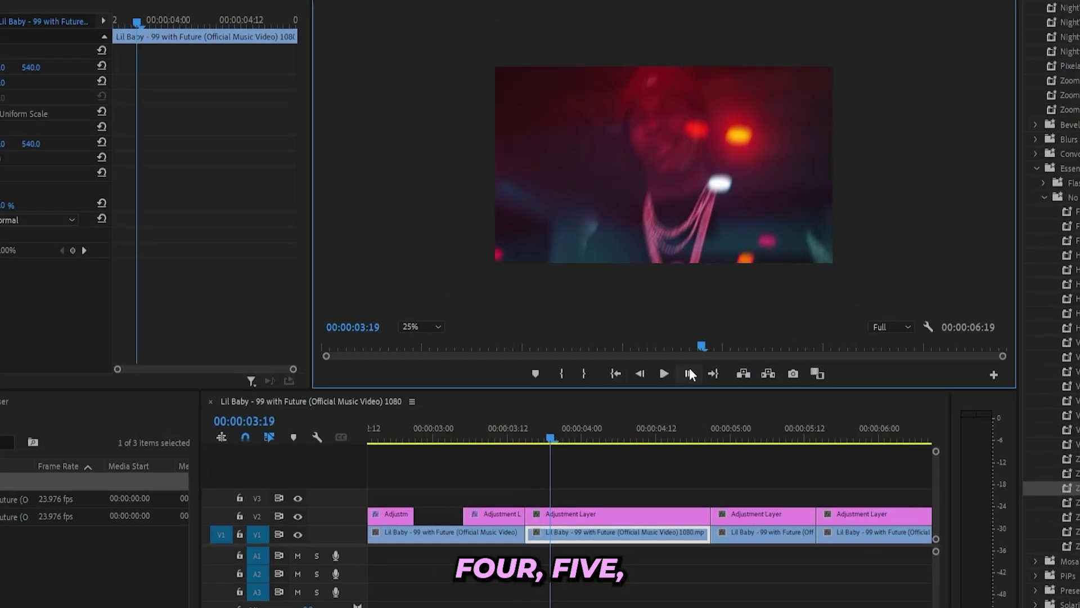
pyautogui.click(690, 373)
pyautogui.click(689, 373)
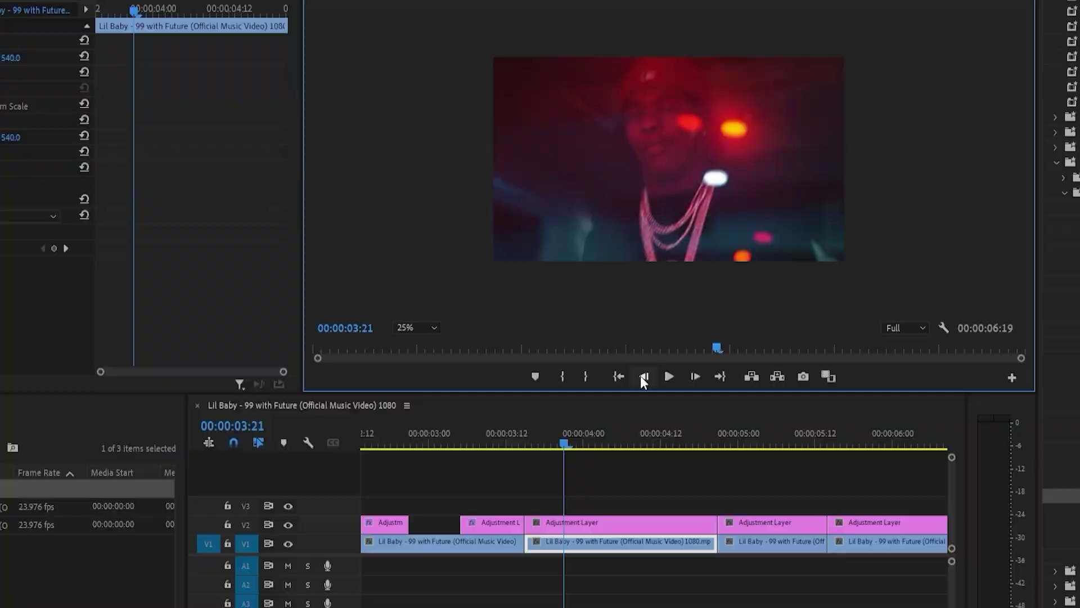
pyautogui.click(642, 375)
pyautogui.click(642, 375)
pyautogui.click(641, 376)
pyautogui.click(642, 376)
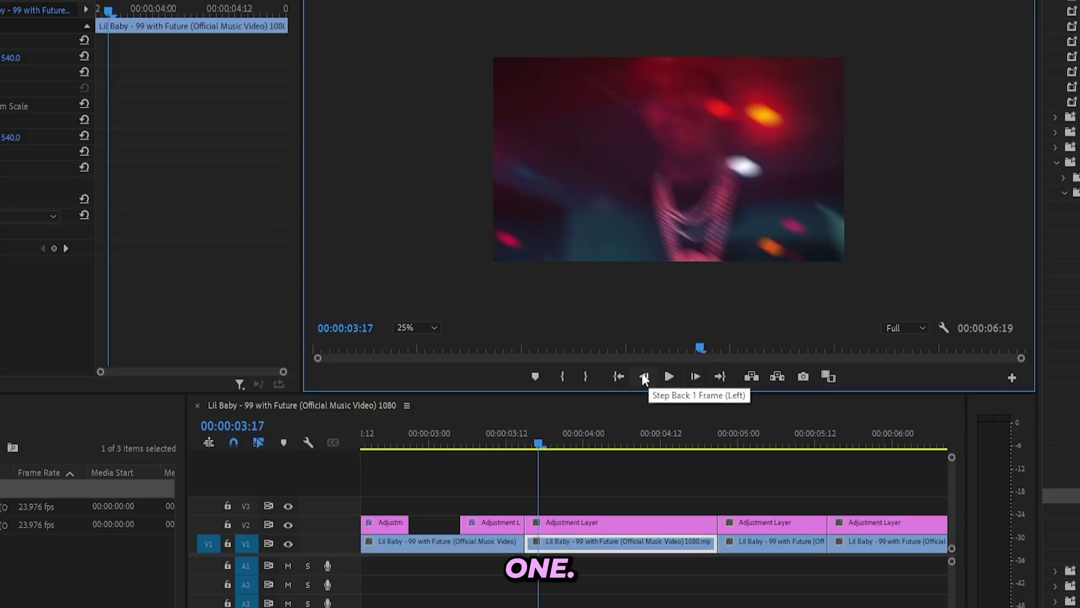
pyautogui.click(643, 376)
pyautogui.click(643, 376)
# Shorten the V2 adjustment layer after the 00:00:03:15 cut to eight frames by splitting it at 00:00:03:23 and deleting the remainder
pyautogui.click(695, 375)
pyautogui.click(695, 376)
pyautogui.click(696, 376)
pyautogui.click(695, 376)
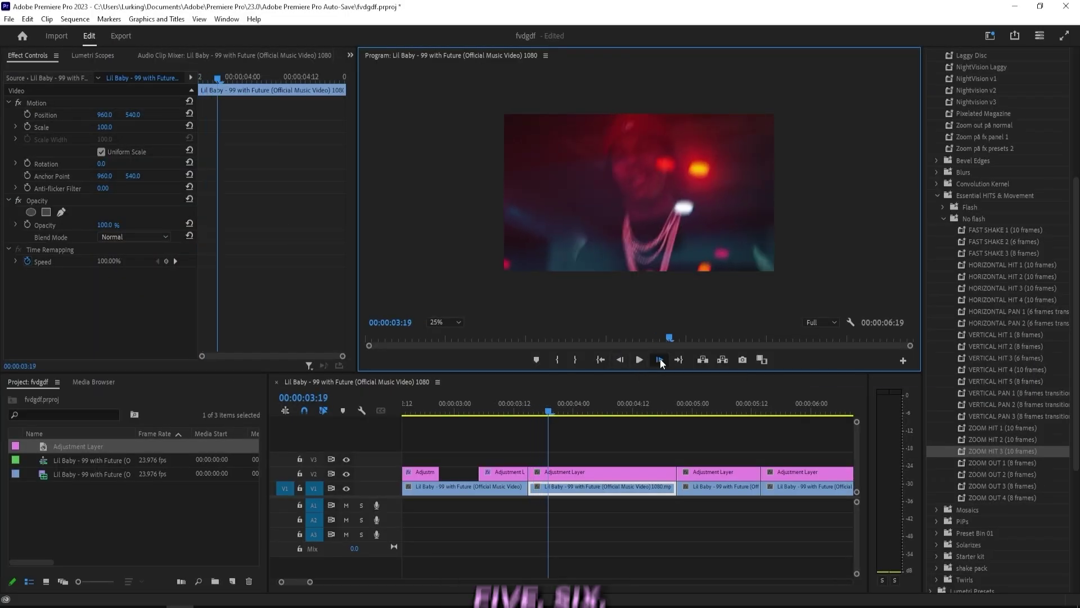
pyautogui.click(659, 360)
pyautogui.click(659, 360)
pyautogui.click(659, 360)
pyautogui.click(659, 360)
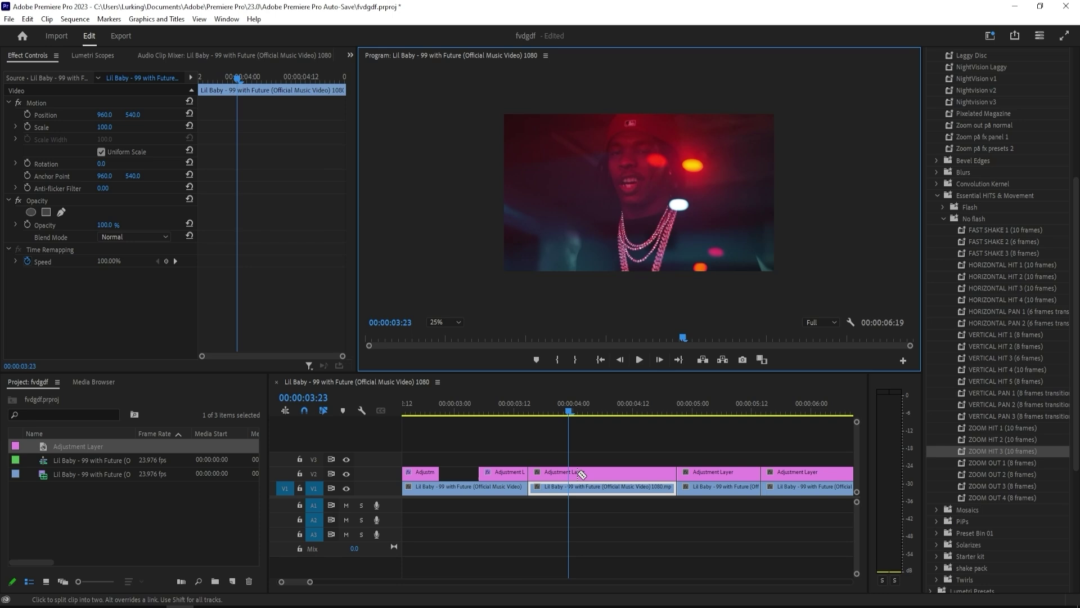
pyautogui.press('c')
pyautogui.click(572, 470)
pyautogui.press('v')
pyautogui.click(582, 470)
pyautogui.press('Delete')
# Apply the FAST SHAKE 3 (8 frames) preset to the eight-frame adjustment layer at 00:00:03:15 and play back the result
pyautogui.press('Up')
pyautogui.click(547, 472)
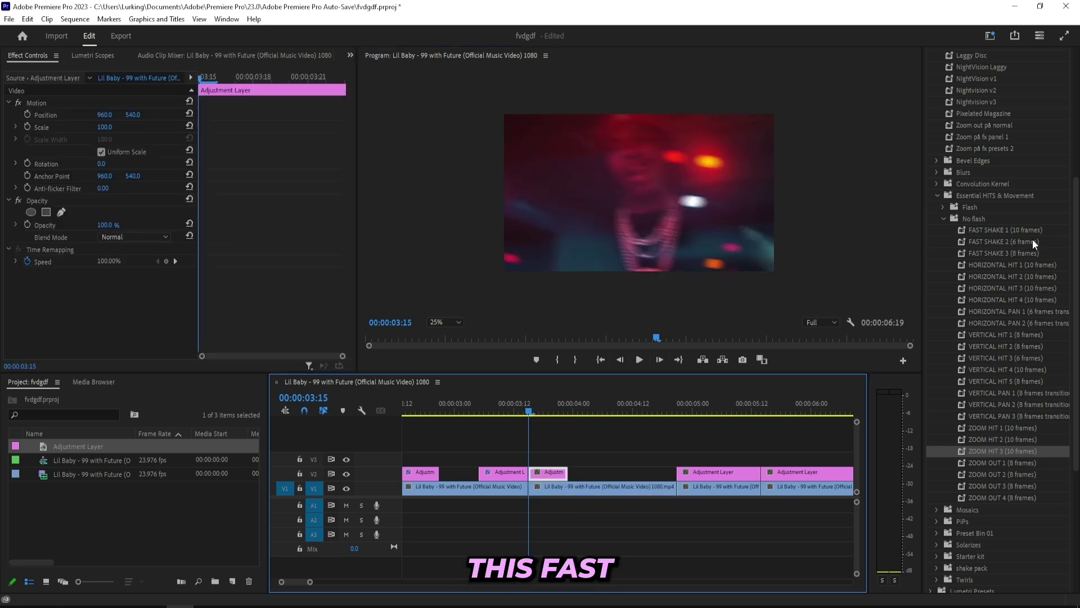
pyautogui.click(1010, 256)
pyautogui.moveTo(613, 477); pyautogui.dragTo(551, 473)
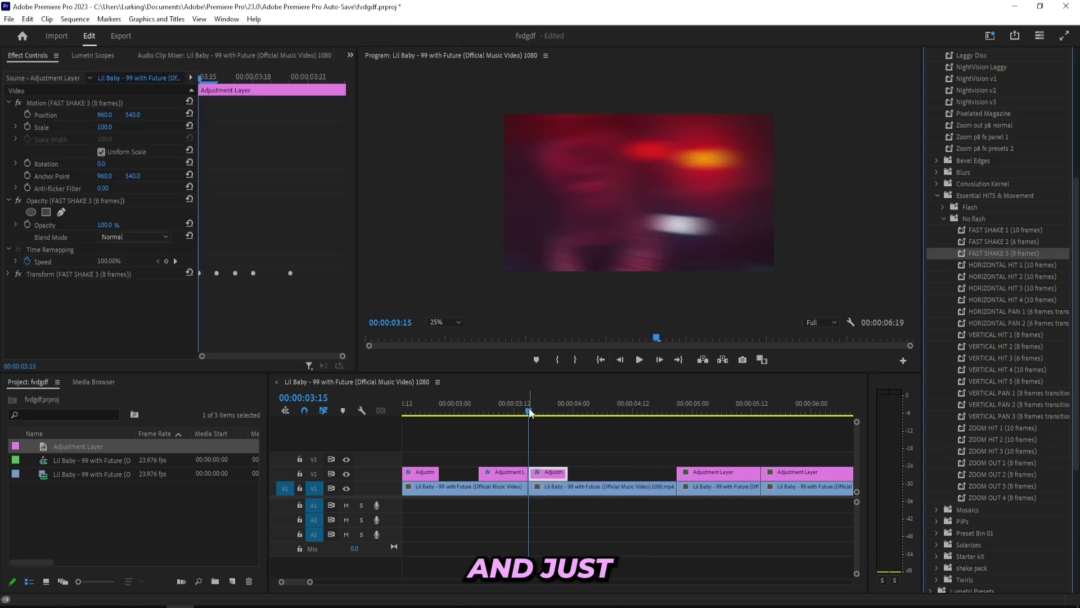
pyautogui.moveTo(528, 410); pyautogui.dragTo(465, 410)
pyautogui.press('space')
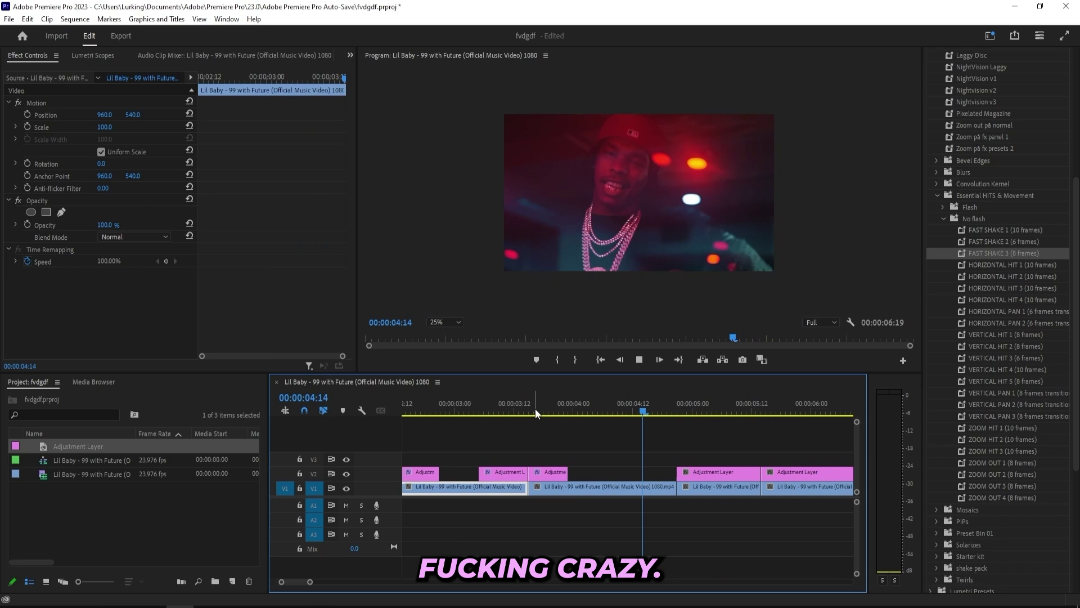
pyautogui.click(639, 411)
# Review the run of V1 clips that starts at 00:01:06:23
pyautogui.scroll(-2, 653, 451)
pyautogui.press('-')
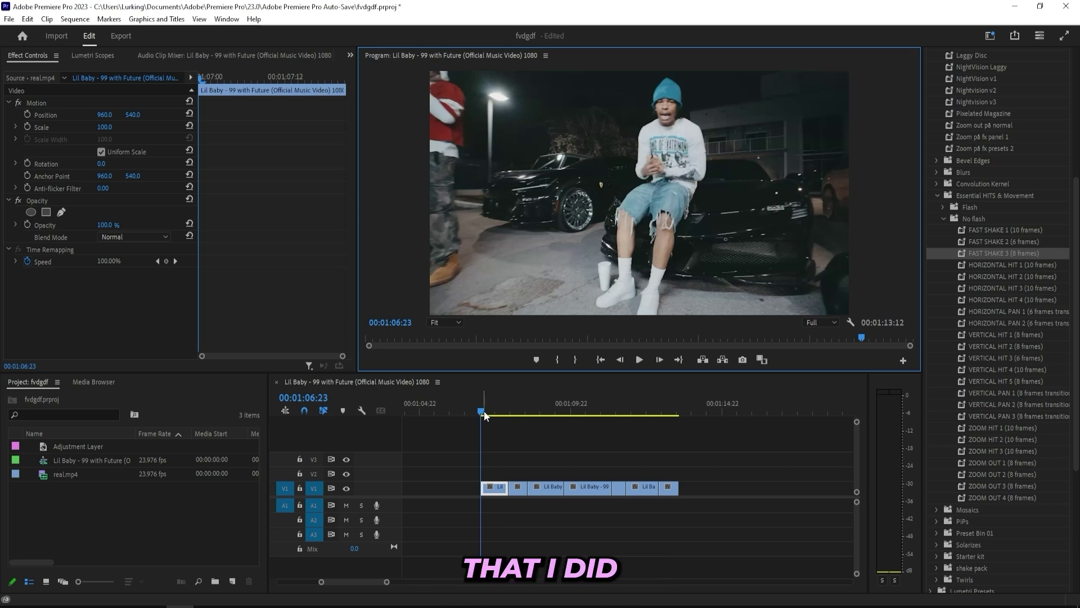
pyautogui.moveTo(484, 410); pyautogui.dragTo(634, 410)
pyautogui.press('space')
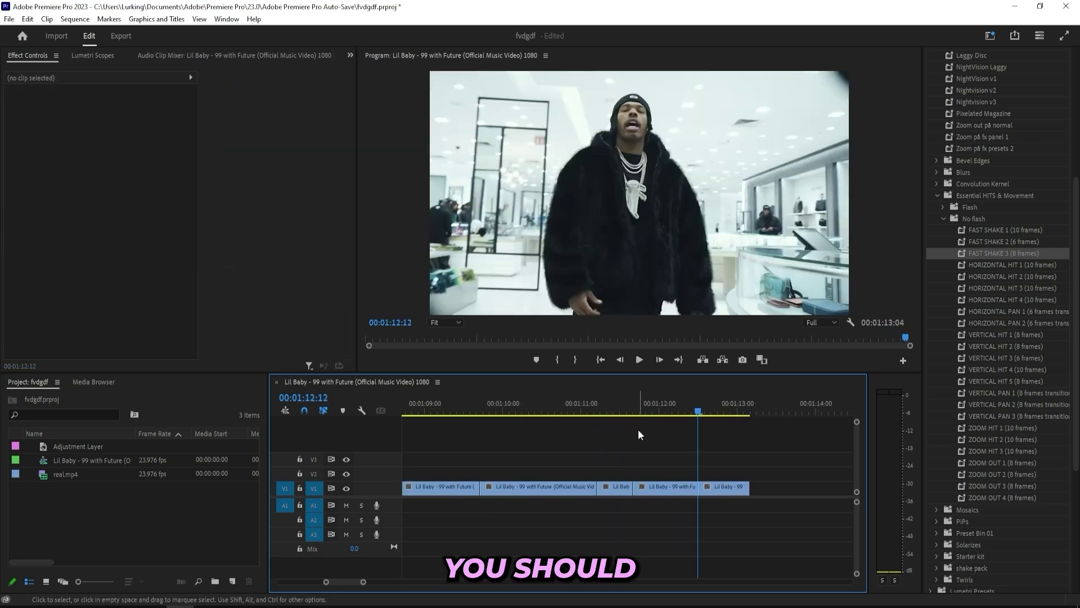
# Place the adjustment layer on V2 above the run of V1 clips and extend it to the end of the last clip
pyautogui.press('-')
pyautogui.press('-')
pyautogui.press('-')
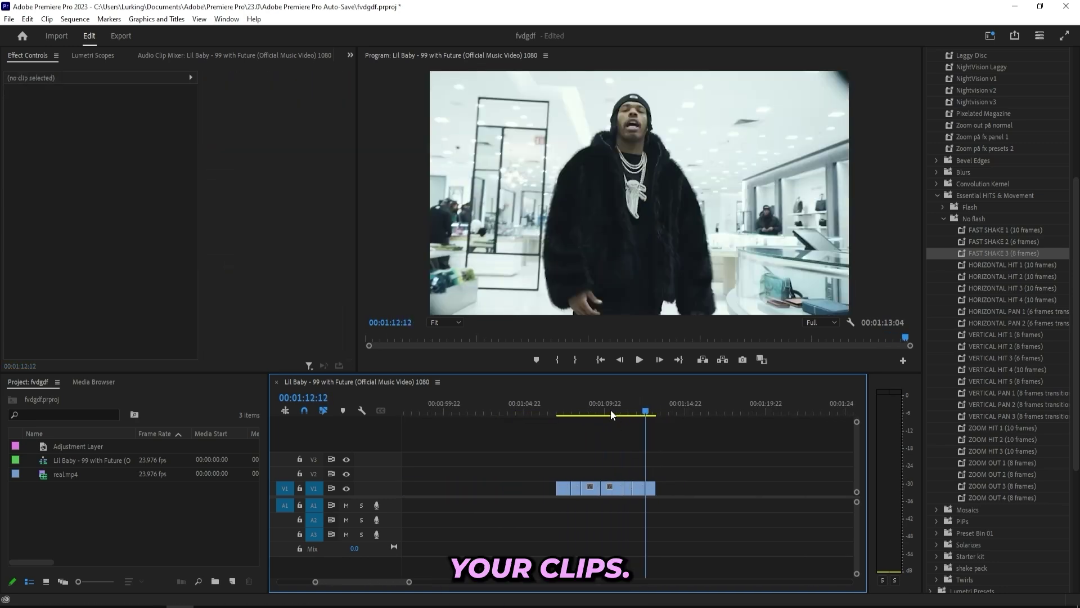
pyautogui.moveTo(610, 409); pyautogui.dragTo(569, 420)
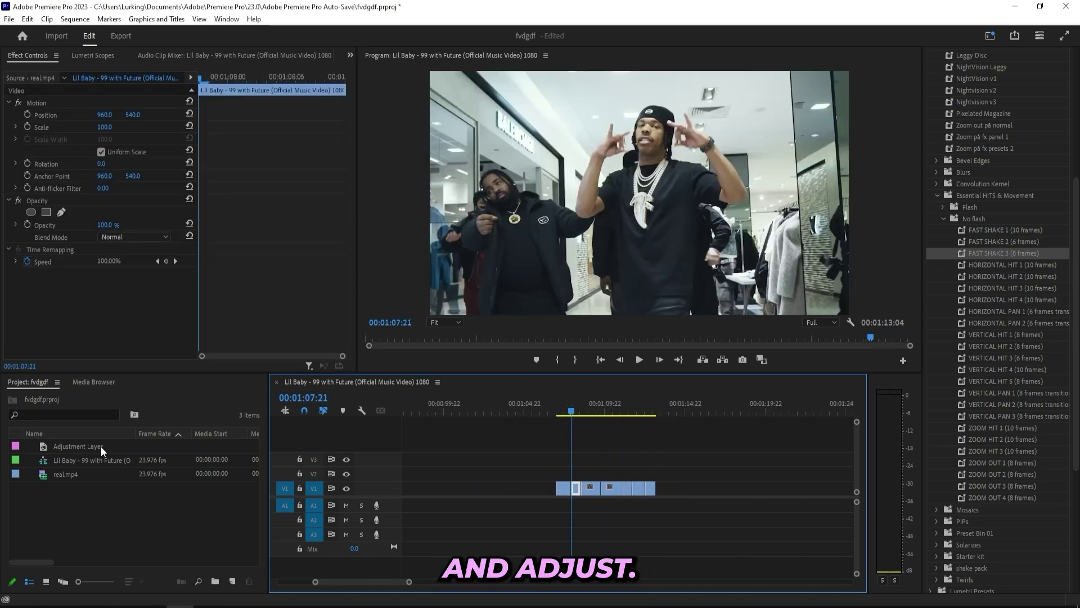
pyautogui.moveTo(717, 471); pyautogui.dragTo(782, 470)
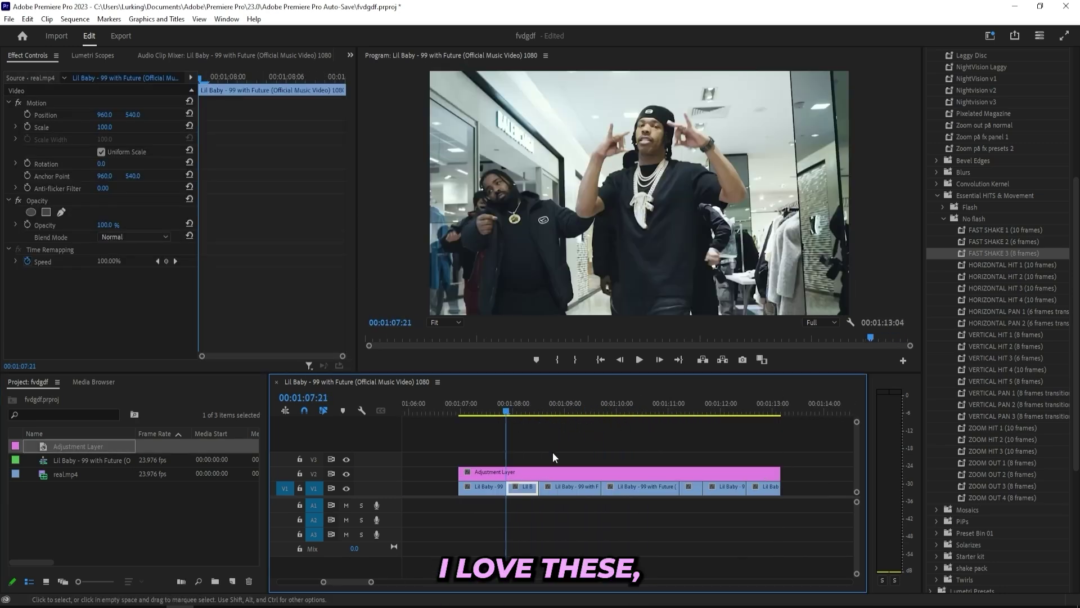
pyautogui.scroll(2, 991, 77)
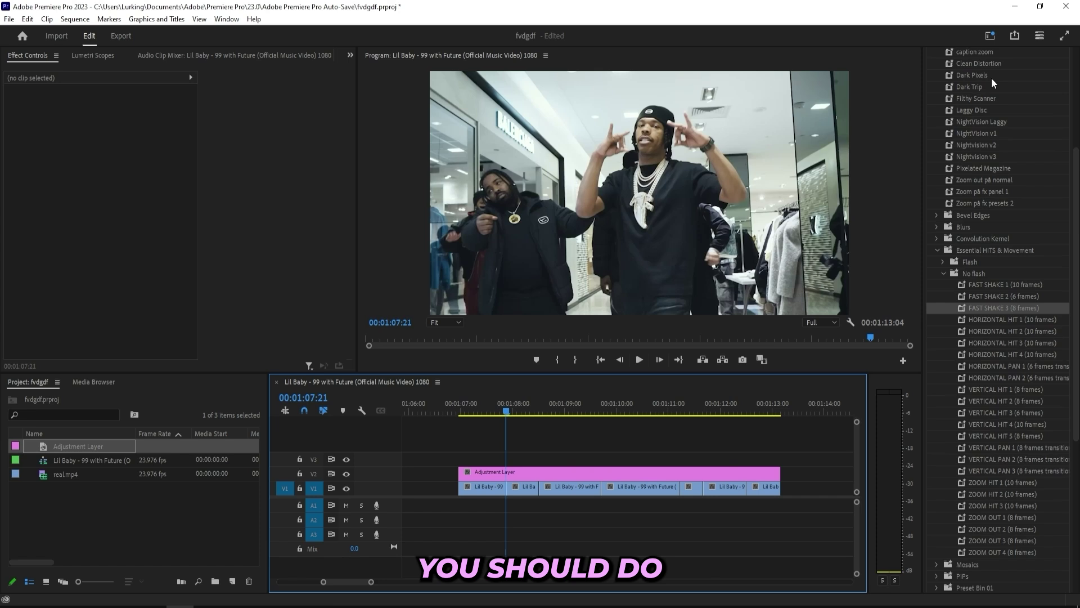
# Find the Transform effect under Distort and apply it to the adjustment layer on V2
pyautogui.scroll(2, 989, 120)
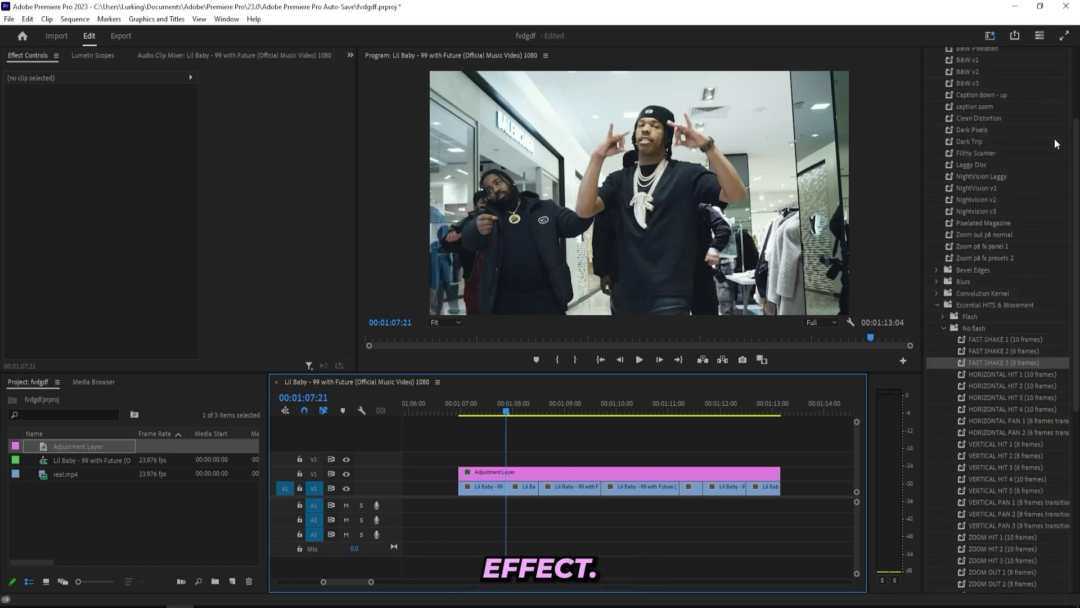
pyautogui.click(949, 72)
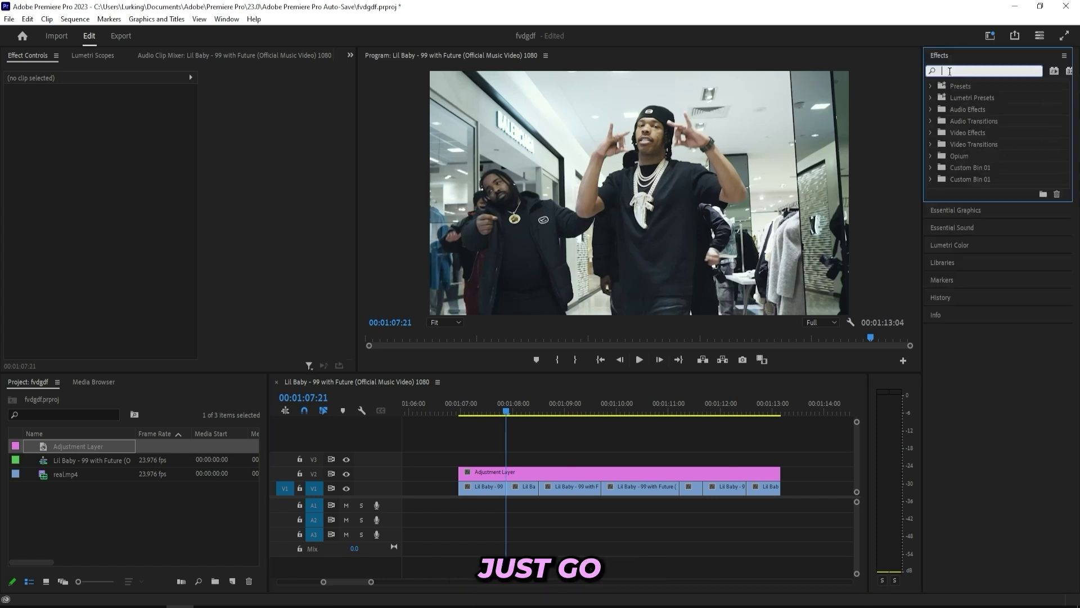
pyautogui.write('t')
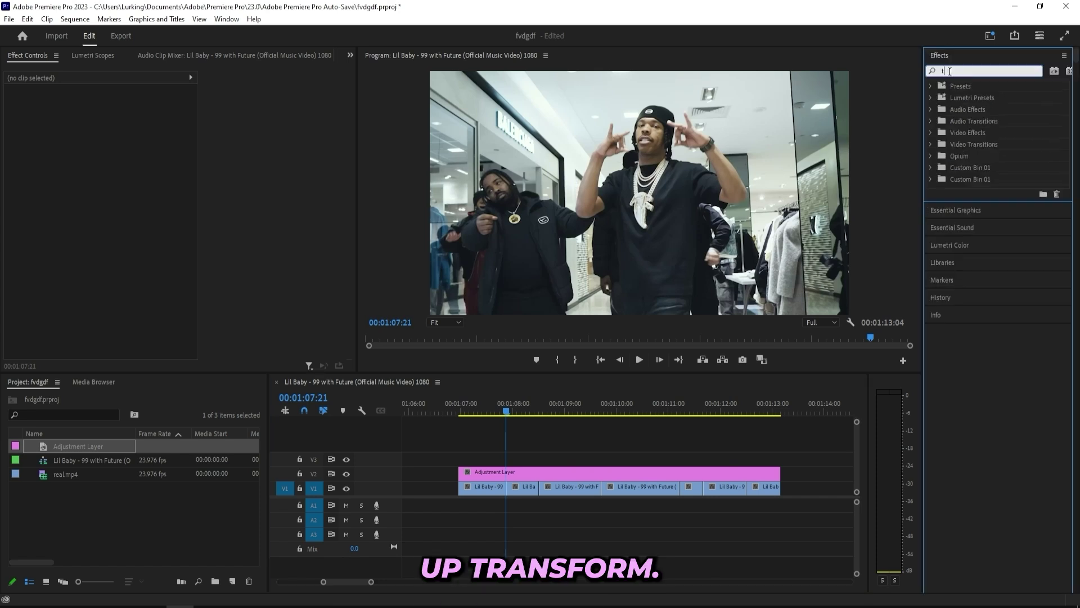
pyautogui.write('ransform')
pyautogui.moveTo(977, 178); pyautogui.dragTo(494, 478)
# Split the V2 adjustment layer at every cut between the V1 clips beneath it
pyautogui.click(507, 479)
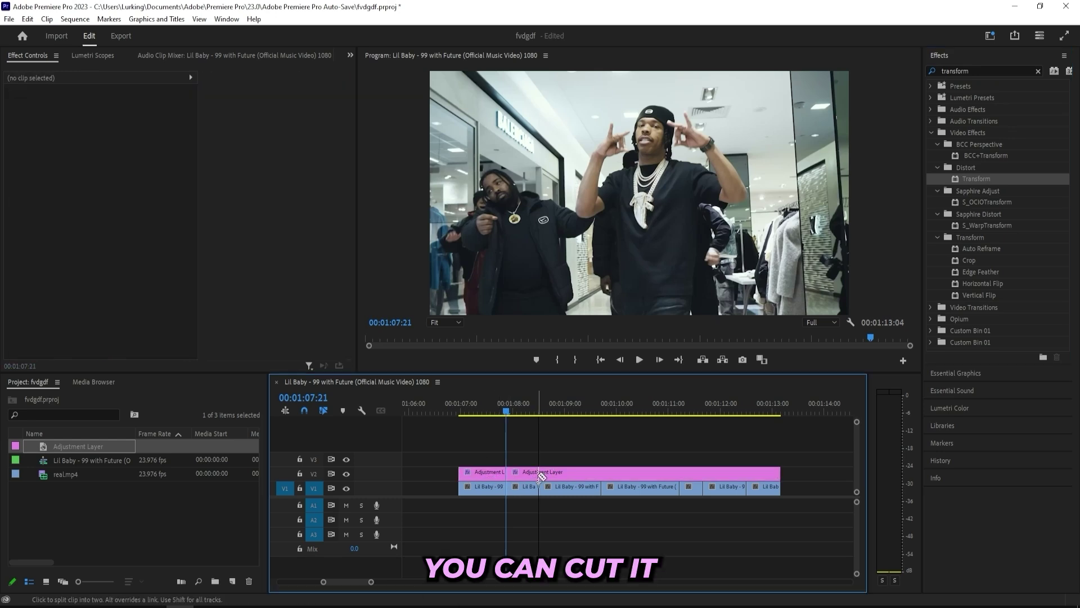
pyautogui.click(538, 476)
pyautogui.click(601, 474)
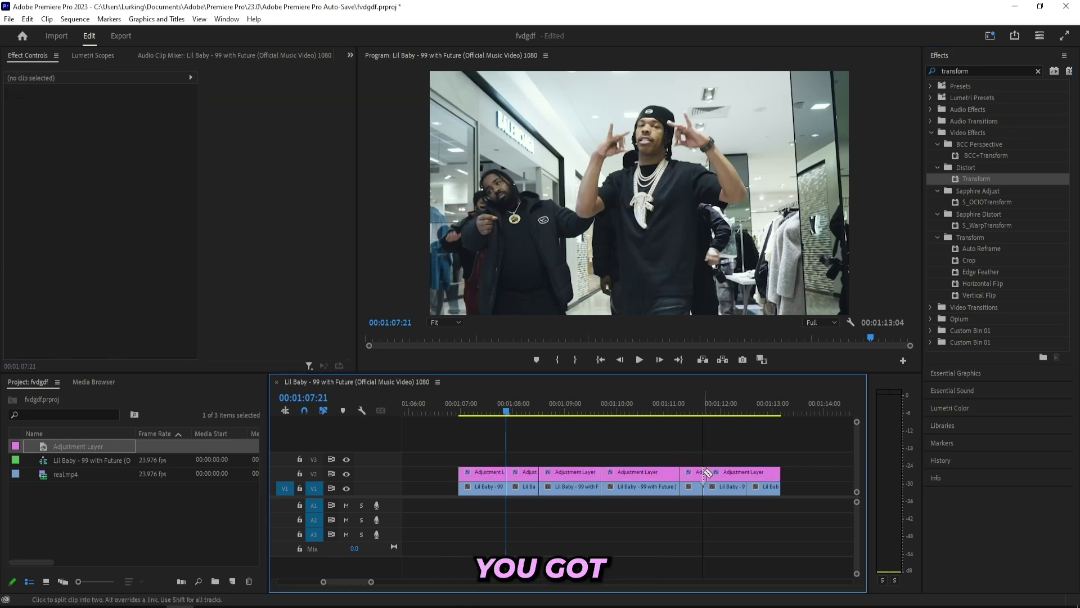
pyautogui.press('v')
# On the first adjustment-layer segment, set the Transform scale to 325 and position to 419, 1750 to frame the subject's face
pyautogui.click(491, 474)
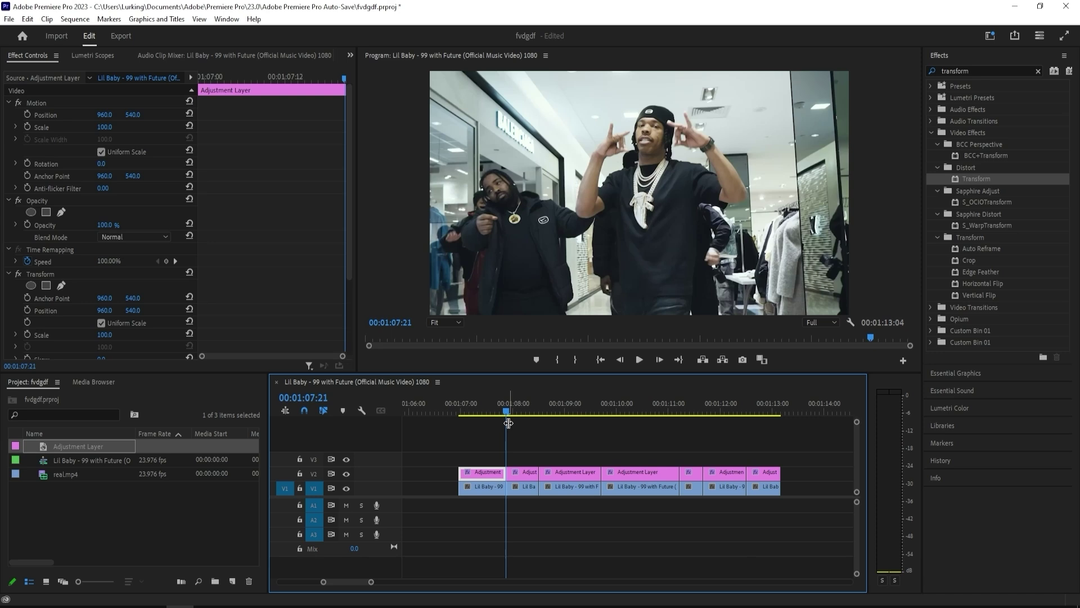
pyautogui.click(504, 426)
pyautogui.moveTo(490, 412); pyautogui.dragTo(463, 414)
pyautogui.click(482, 472)
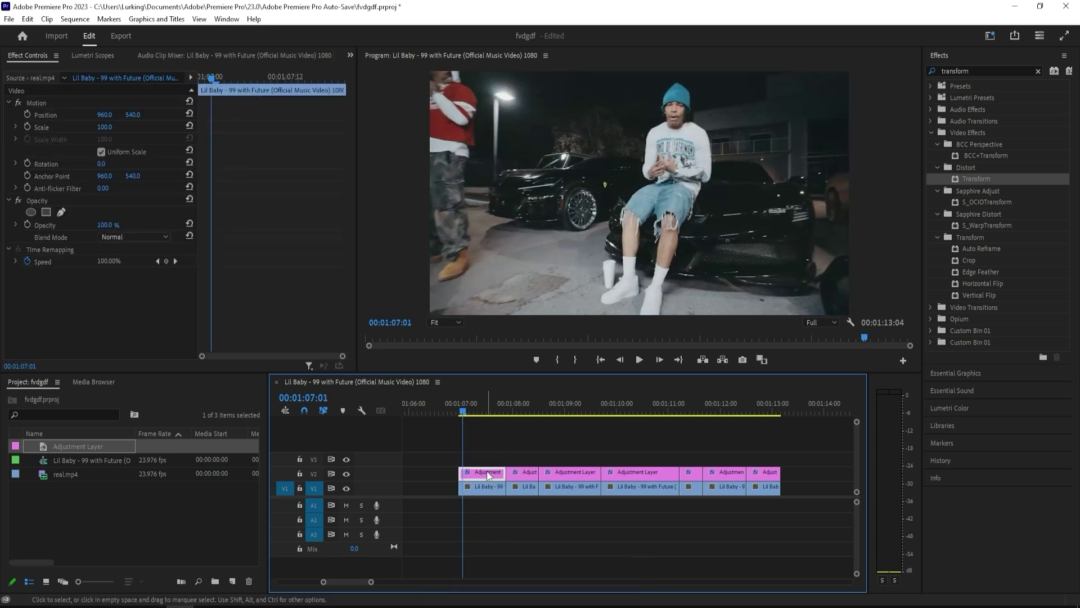
pyautogui.scroll(-2, 74, 284)
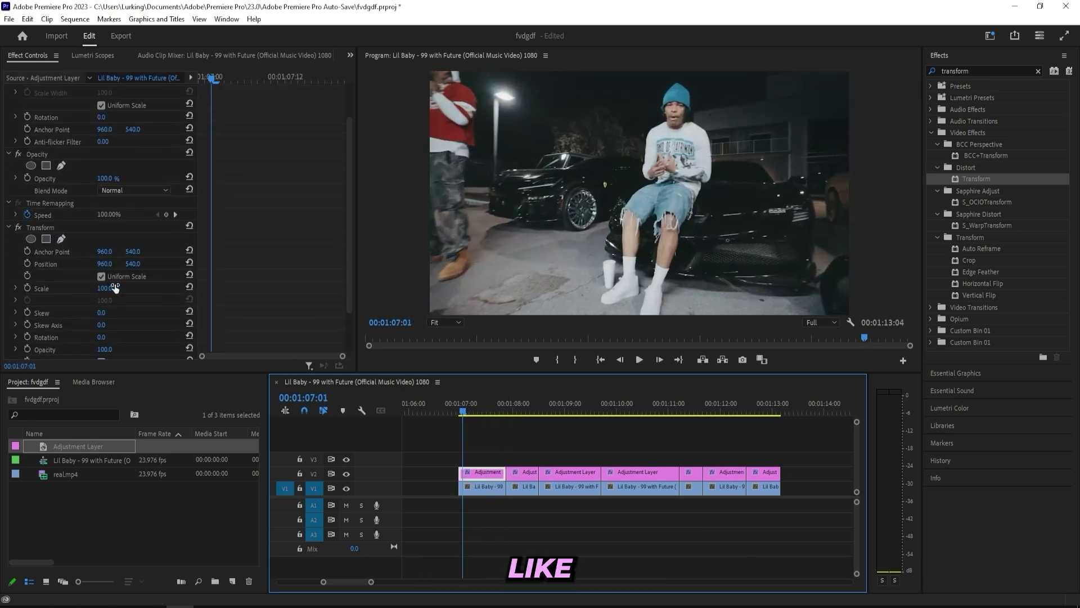
pyautogui.moveTo(100, 288); pyautogui.dragTo(152, 288)
pyautogui.moveTo(104, 264); pyautogui.dragTo(545, 264)
pyautogui.moveTo(208, 270); pyautogui.dragTo(193, 270)
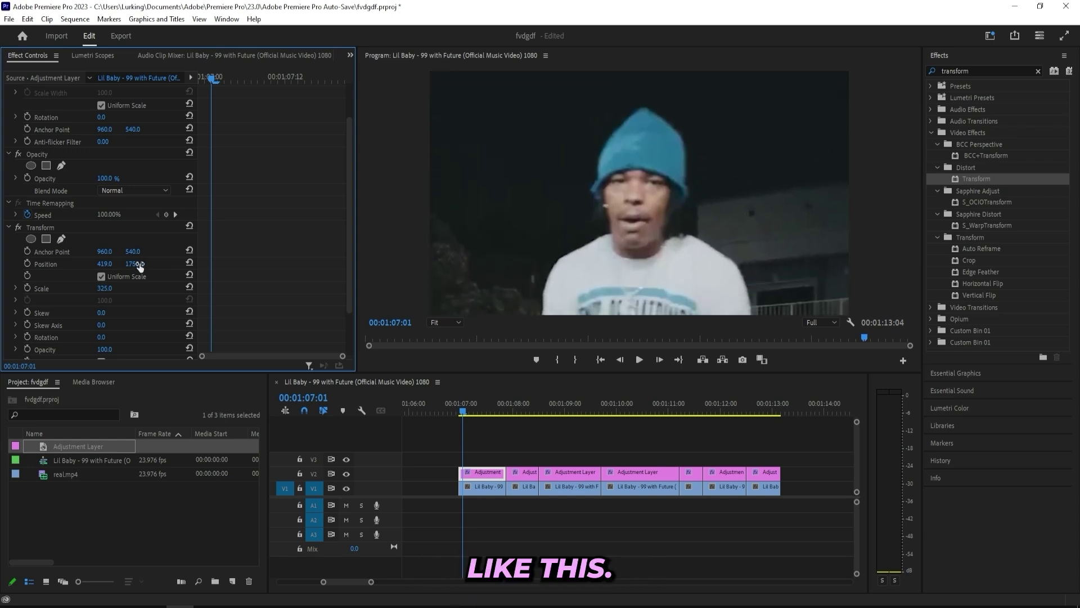
# Start Transform position keyframes at the first segment's start, 00:01:06:23, and set the position to 610, 1750
pyautogui.click(200, 76)
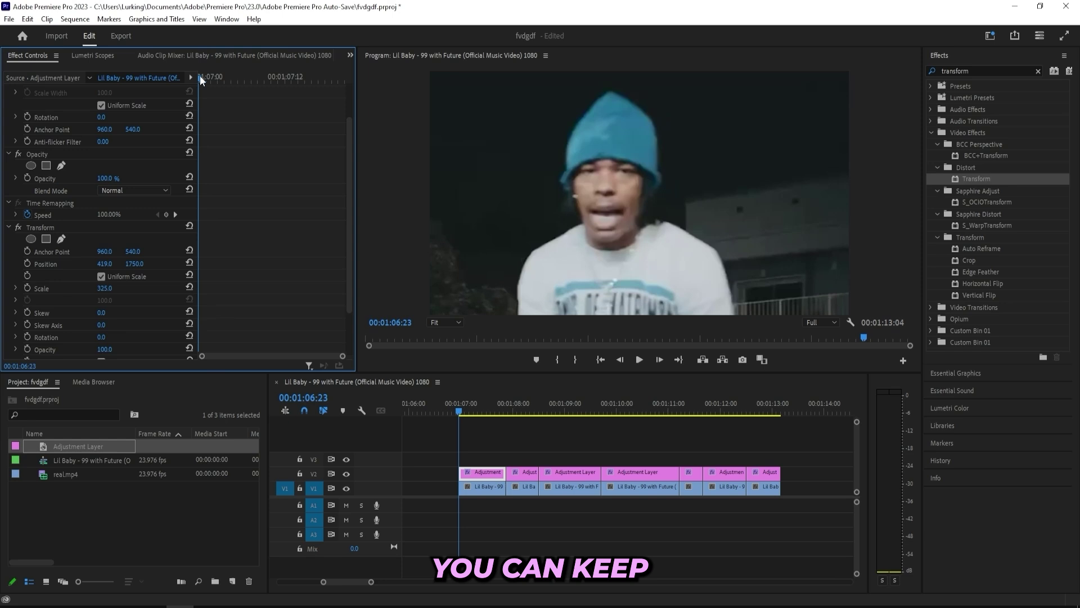
pyautogui.click(27, 263)
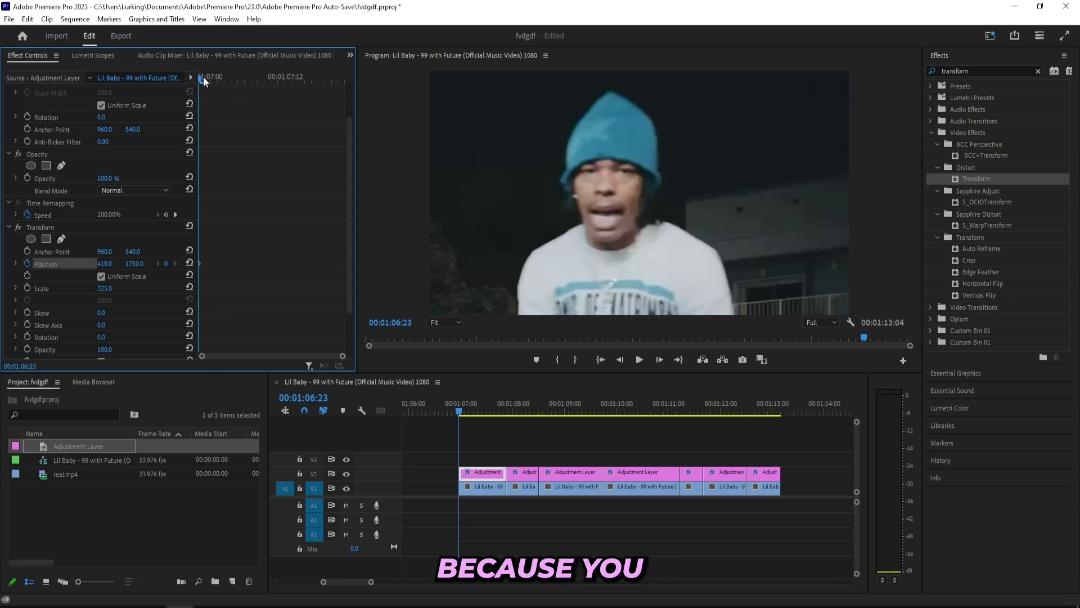
pyautogui.moveTo(109, 263); pyautogui.dragTo(160, 263)
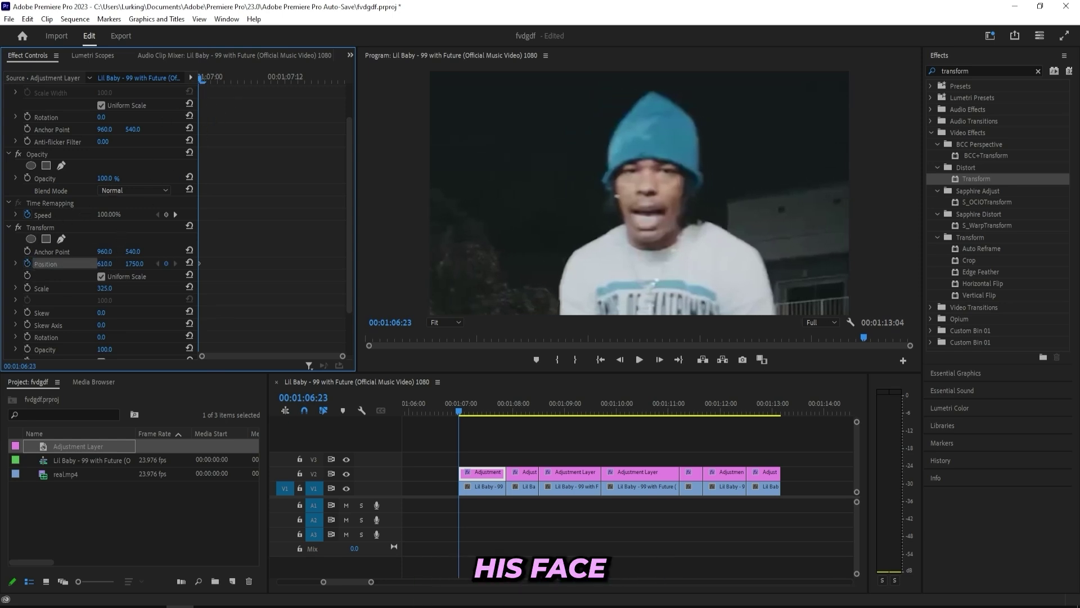
# Add a Transform position keyframe of 294, 1695 at 00:01:07:06 to keep the face centered
pyautogui.moveTo(209, 75); pyautogui.dragTo(245, 78)
pyautogui.moveTo(105, 263); pyautogui.dragTo(28, 263)
pyautogui.moveTo(133, 263); pyautogui.dragTo(107, 263)
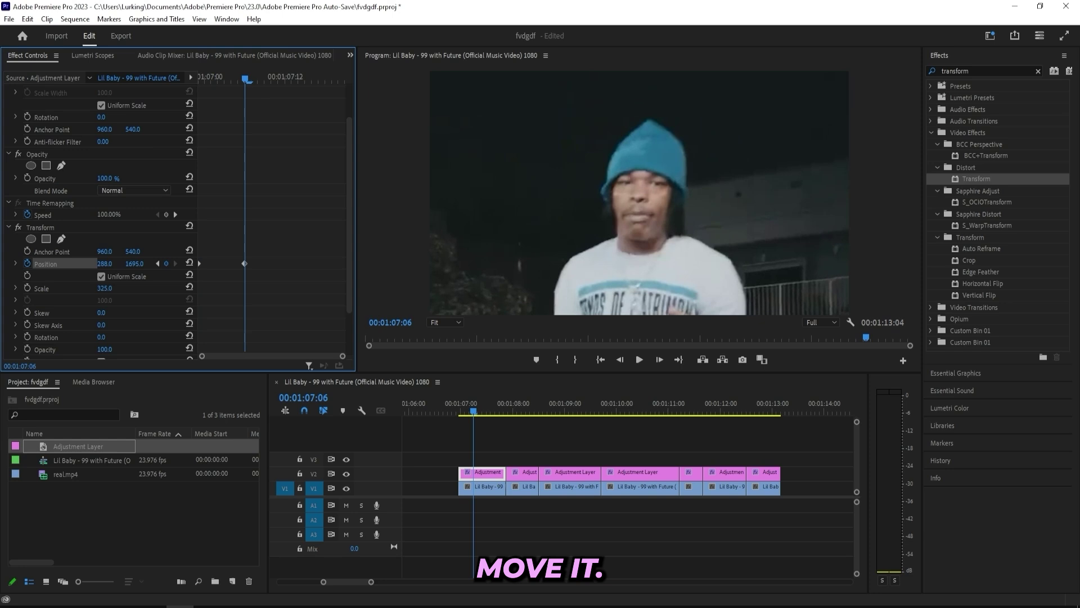
# Animate the Transform zoom with scale keyframes reaching 428 at 00:01:07:13, and keyframe the position there at -67, 1946
pyautogui.moveTo(245, 78); pyautogui.dragTo(292, 74)
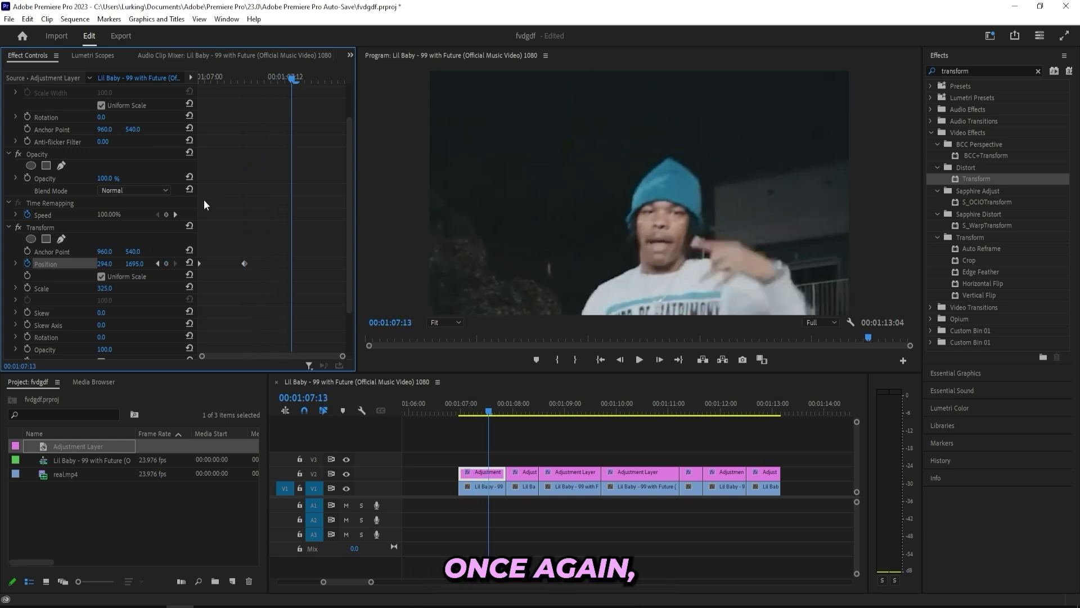
pyautogui.moveTo(105, 264); pyautogui.dragTo(145, 266)
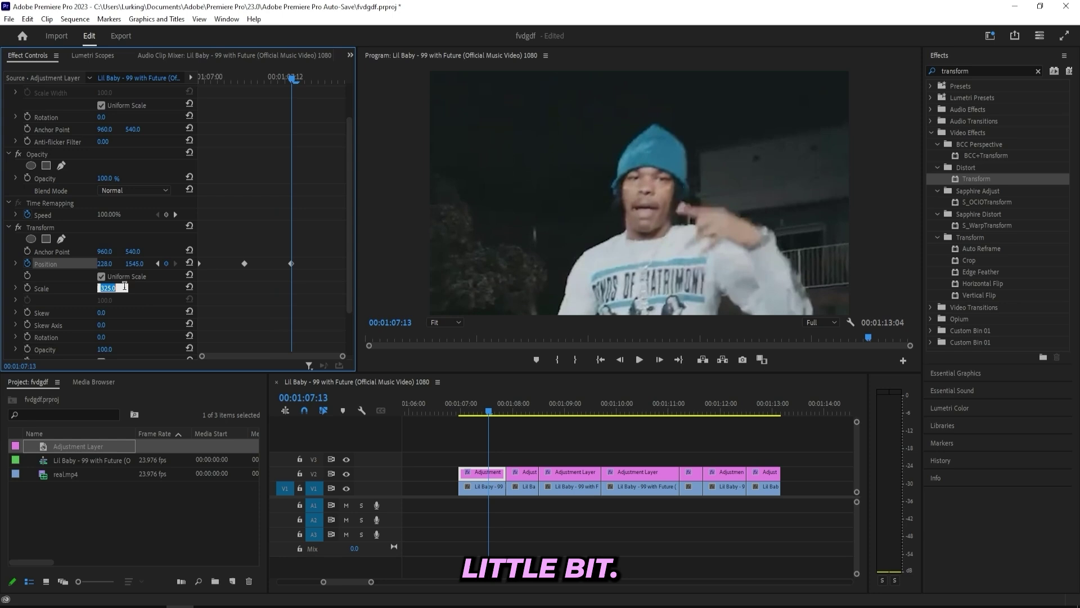
pyautogui.moveTo(288, 289)
pyautogui.mouseDown()
pyautogui.moveTo(107, 292)
pyautogui.moveTo(164, 288)
pyautogui.mouseUp()
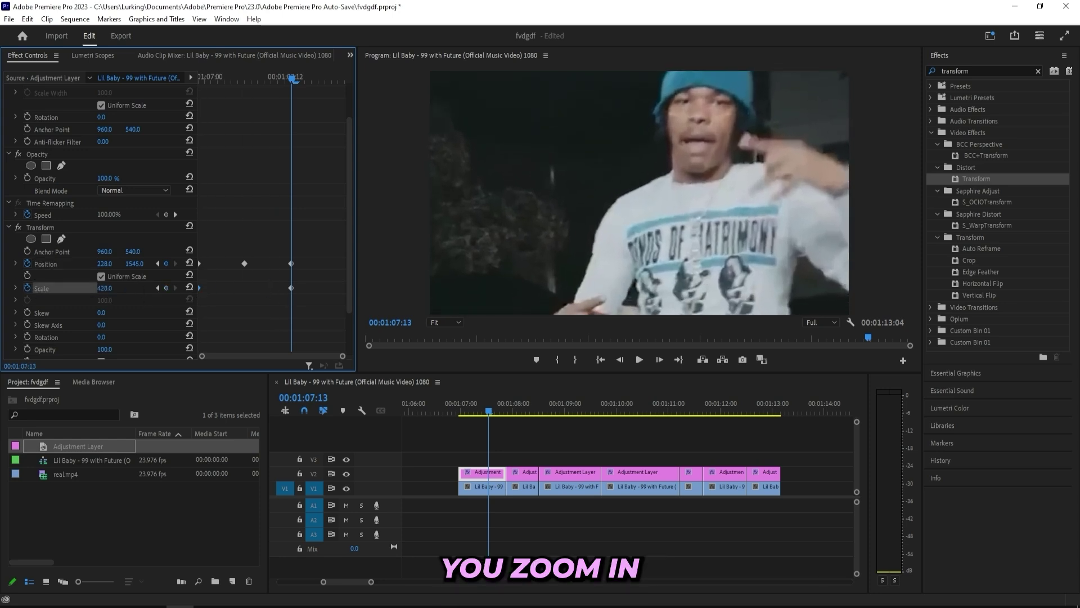
pyautogui.moveTo(104, 263); pyautogui.dragTo(0, 263)
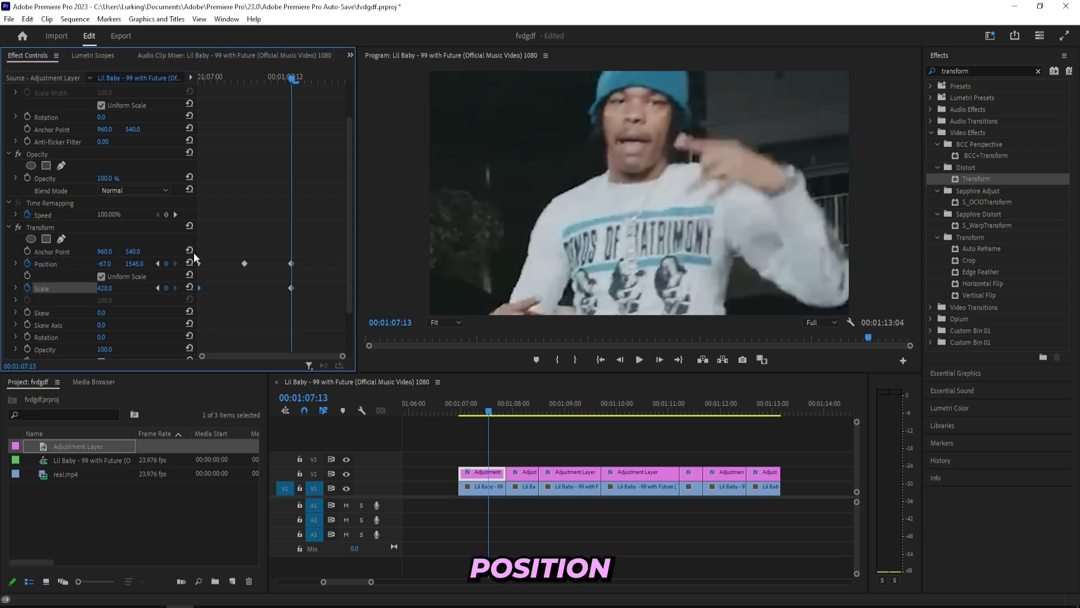
pyautogui.moveTo(146, 264); pyautogui.dragTo(222, 264)
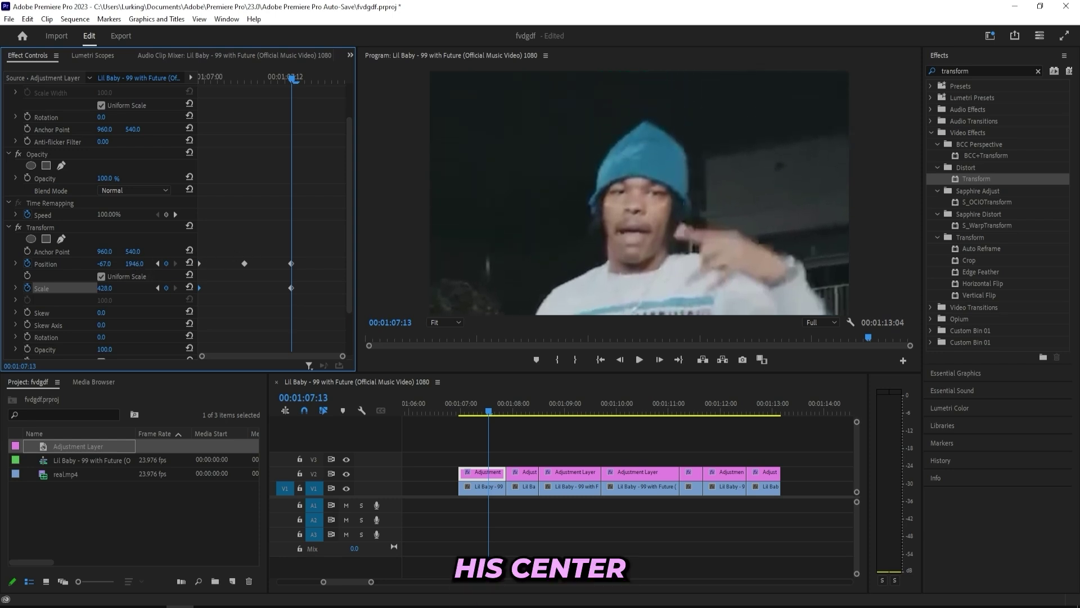
# Cut the first clip and its adjustment layer at 00:01:07:13, delete both remainders and close the gap
pyautogui.moveTo(492, 411)
pyautogui.mouseDown()
pyautogui.moveTo(457, 413)
pyautogui.moveTo(490, 407)
pyautogui.mouseUp()
pyautogui.hotkey('ctrl', 'k')
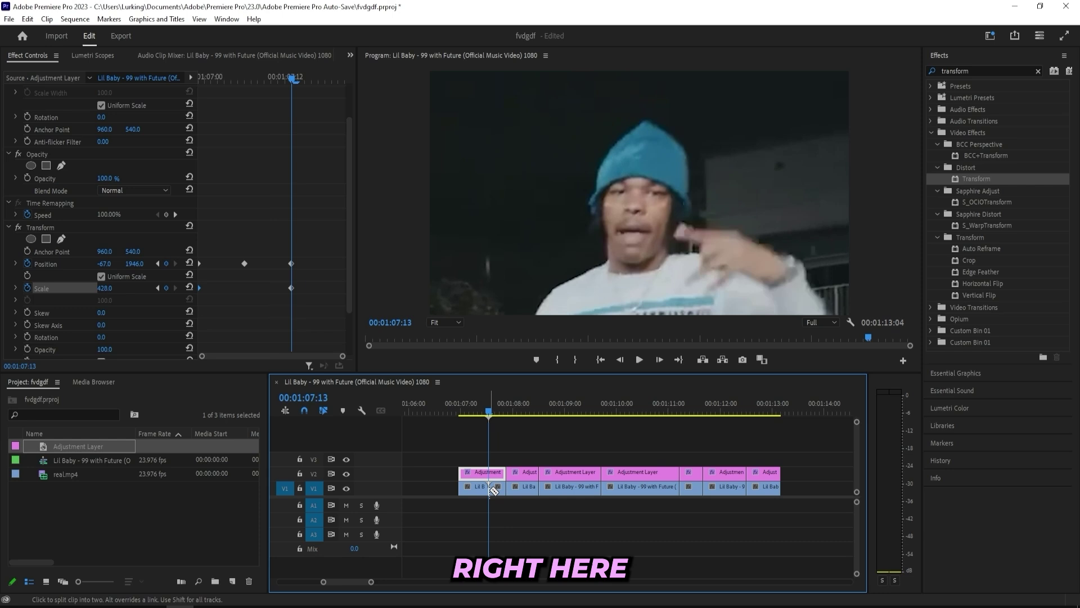
pyautogui.click(494, 474)
pyautogui.press('Delete')
pyautogui.click(497, 484)
pyautogui.press('Delete')
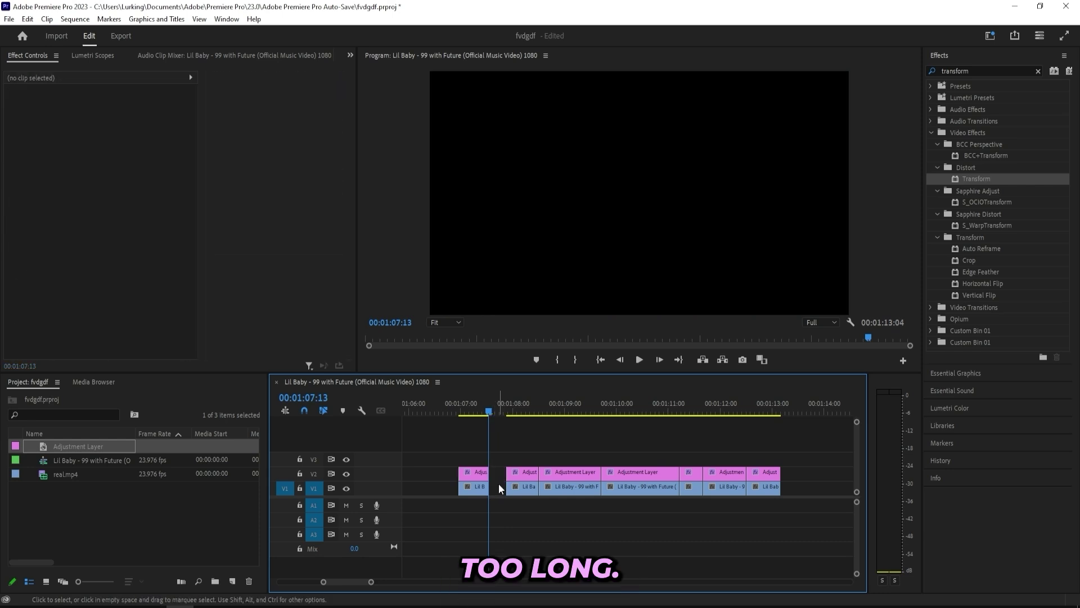
pyautogui.click(498, 484)
pyautogui.press('Delete')
# Examine the Transform settings of the second and first adjustment-layer segments on V2
pyautogui.click(500, 473)
pyautogui.scroll(-4, 106, 279)
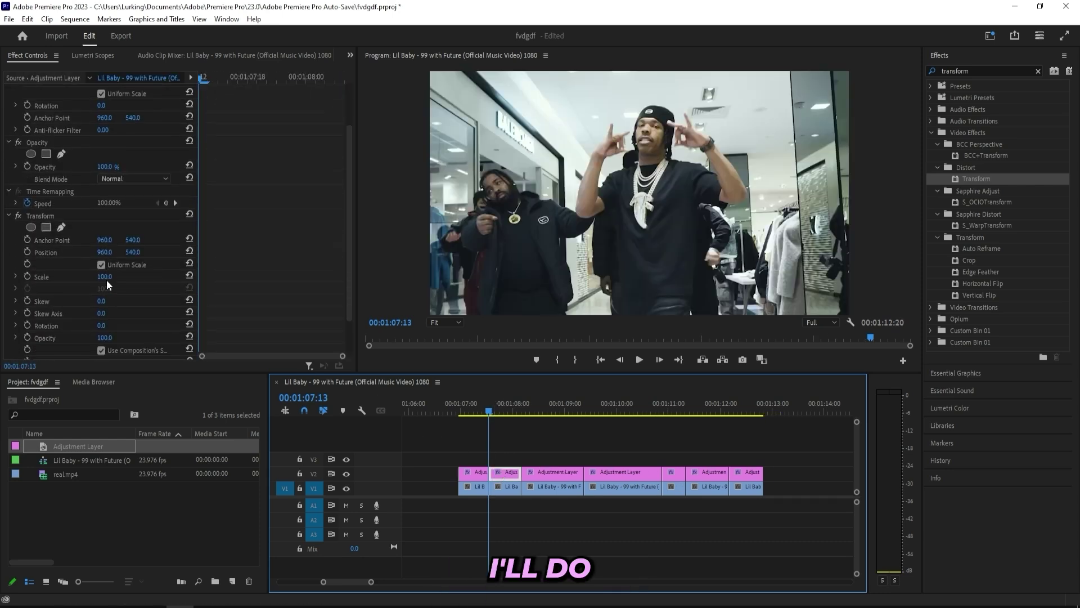
pyautogui.click(474, 473)
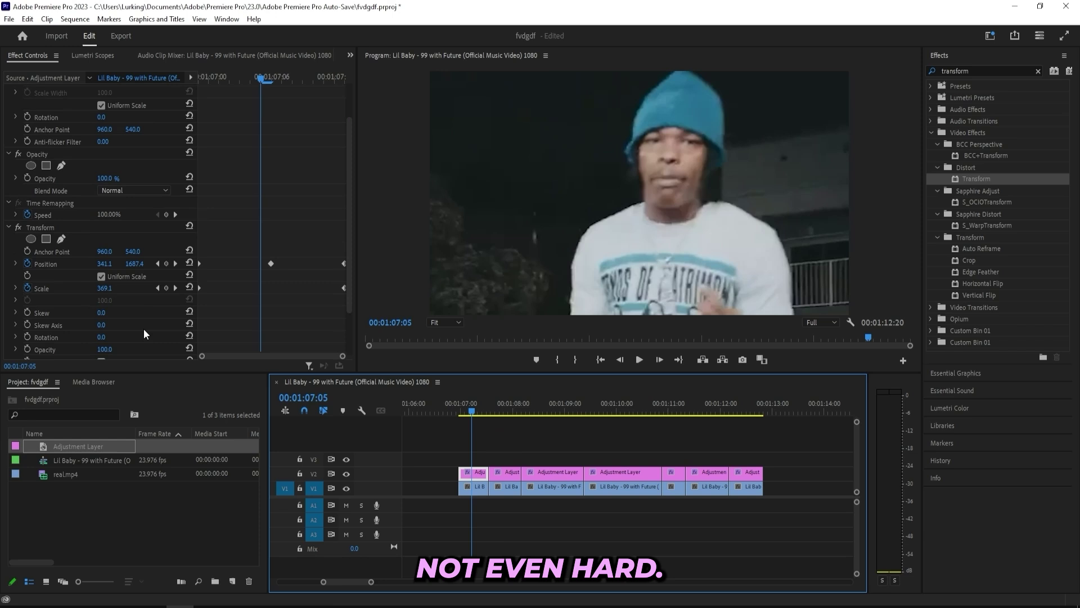
pyautogui.scroll(-3, 144, 329)
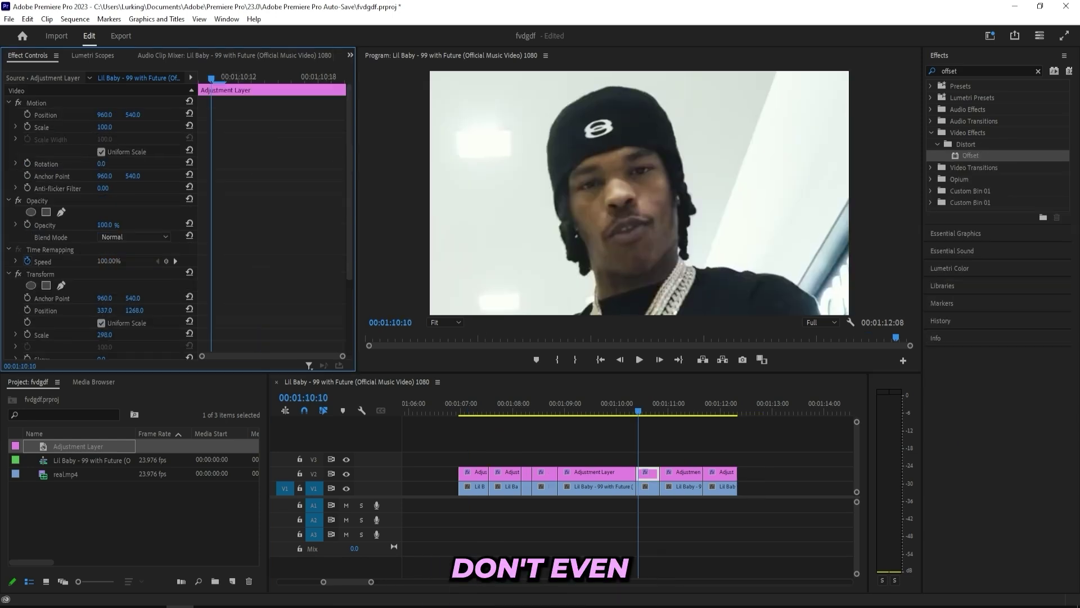
# Set the Transform position of the adjustment-layer segment at 00:01:10:10 to 394, 1275 and return to the segment's start
pyautogui.moveTo(104, 310); pyautogui.dragTo(136, 310)
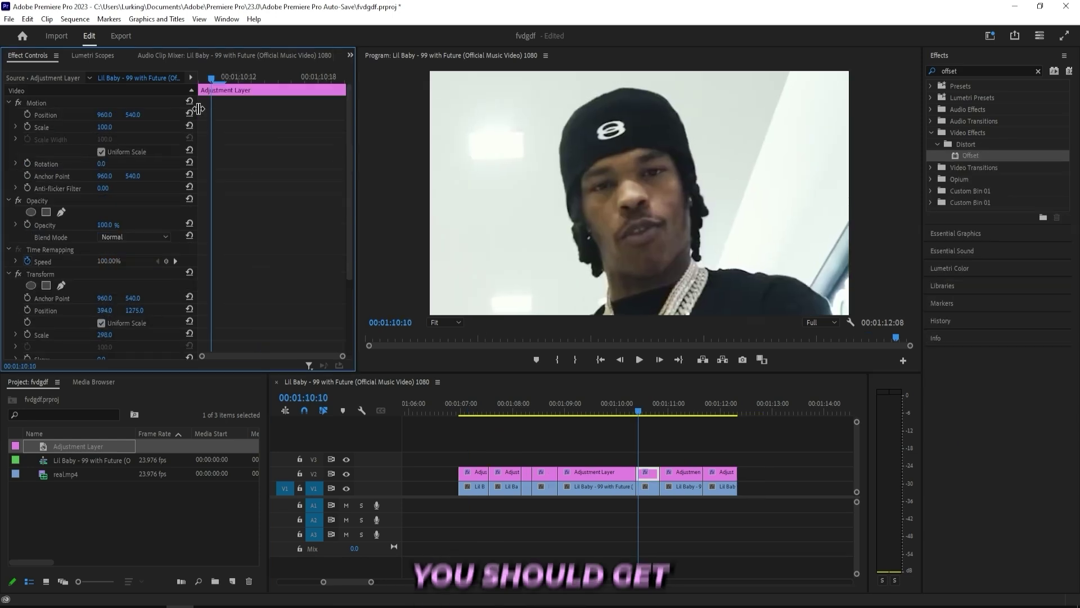
pyautogui.click(198, 80)
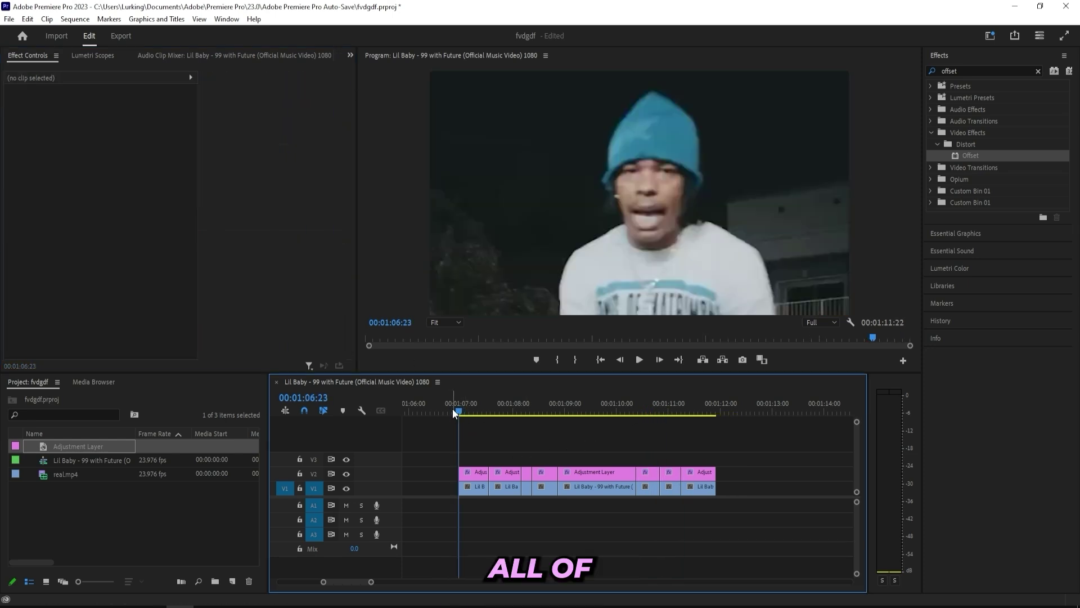
# Play back and scrub through the run of face-tracked clips from 00:01:06:23
pyautogui.press('space')
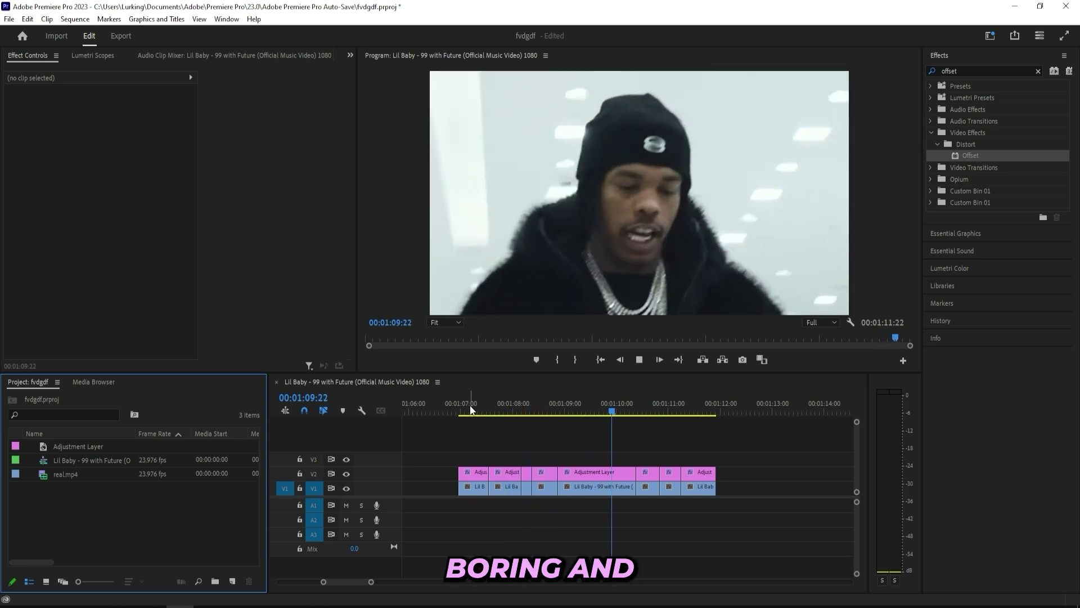
pyautogui.moveTo(491, 411); pyautogui.dragTo(555, 413)
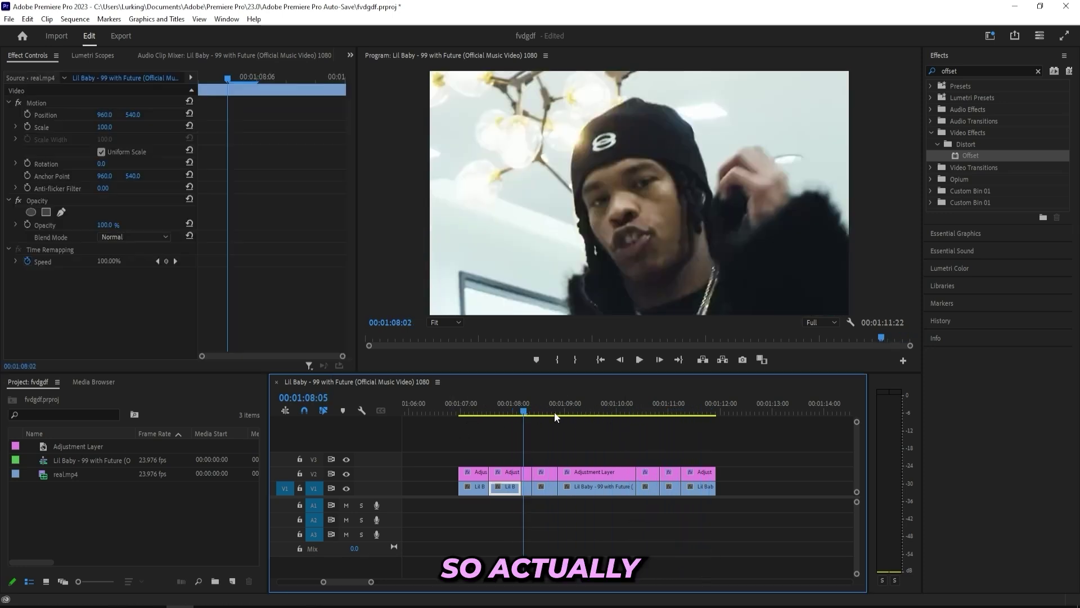
pyautogui.click(582, 413)
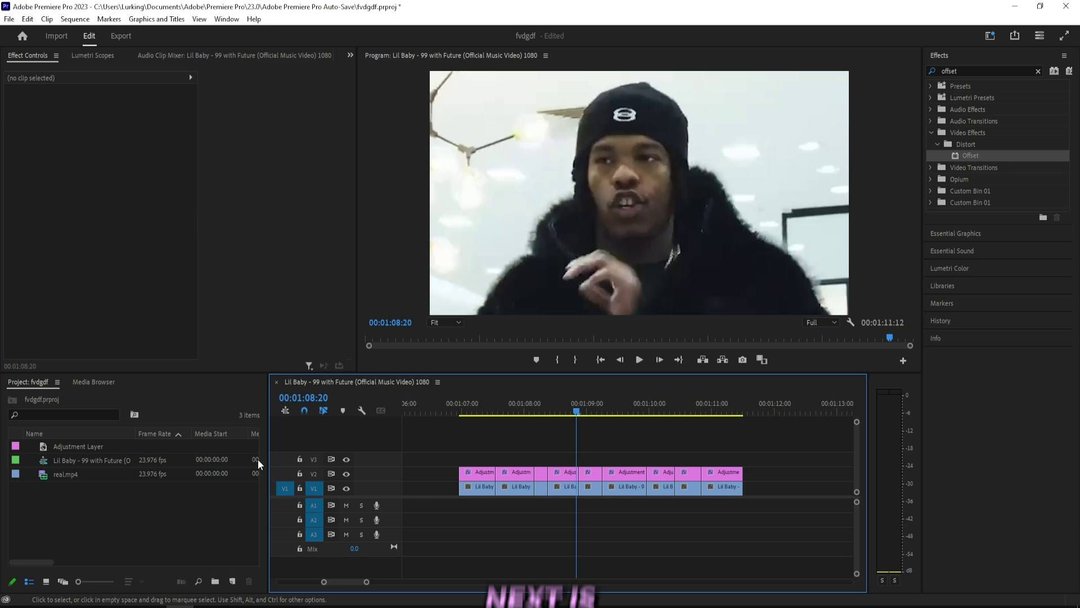
# Place another adjustment layer on V3 over the whole clip run and cut off the excess beyond the last clip
pyautogui.moveTo(85, 444); pyautogui.dragTo(458, 462)
pyautogui.press('c')
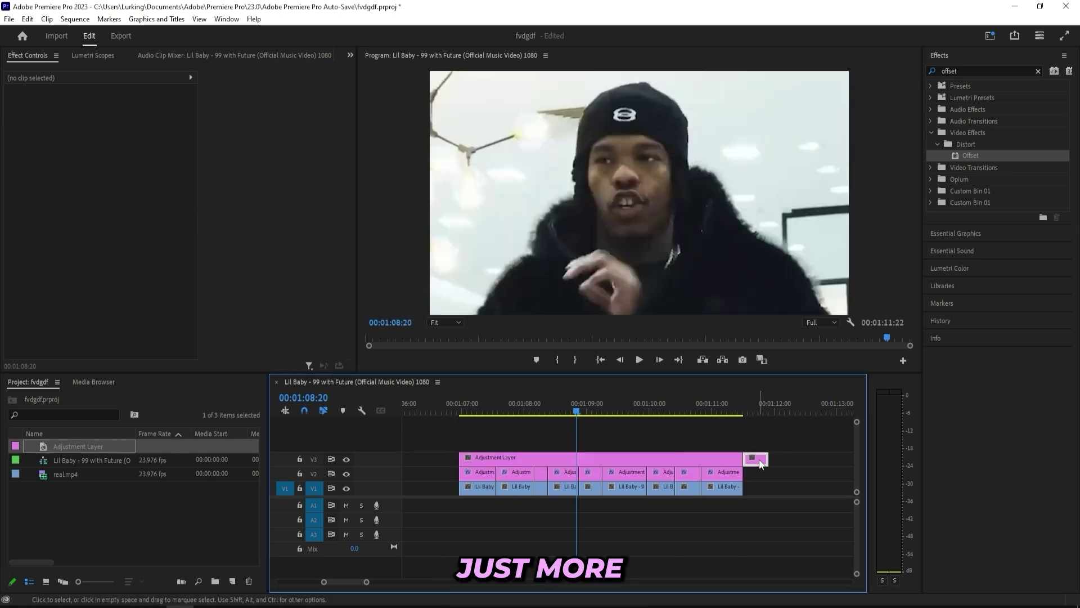
pyautogui.click(760, 462)
# Find the Posterize Time effect and apply it to the V3 adjustment layer
pyautogui.doubleClick(969, 71)
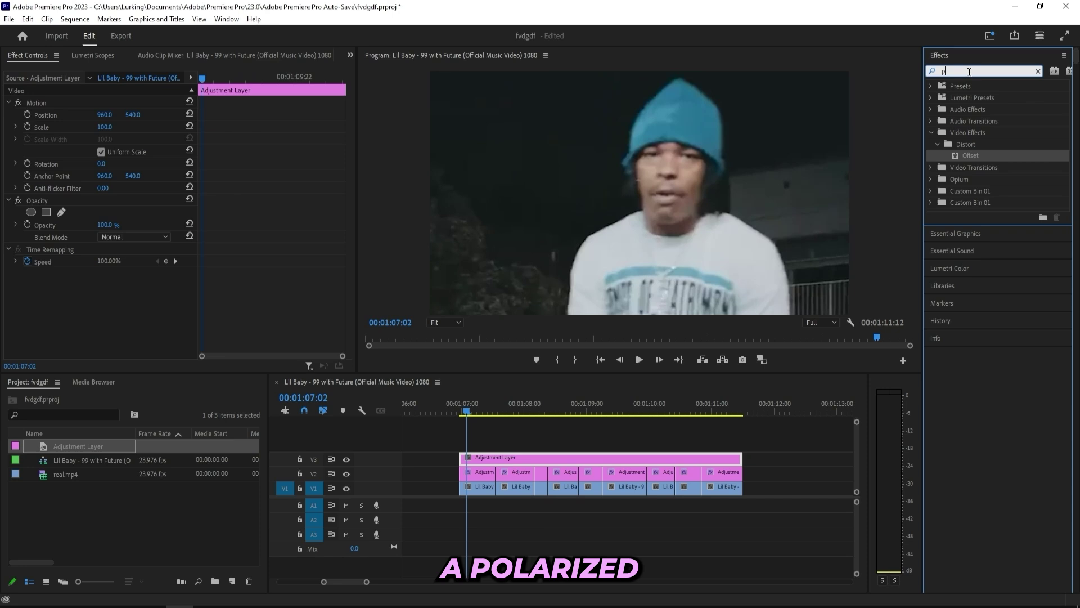
pyautogui.write('po')
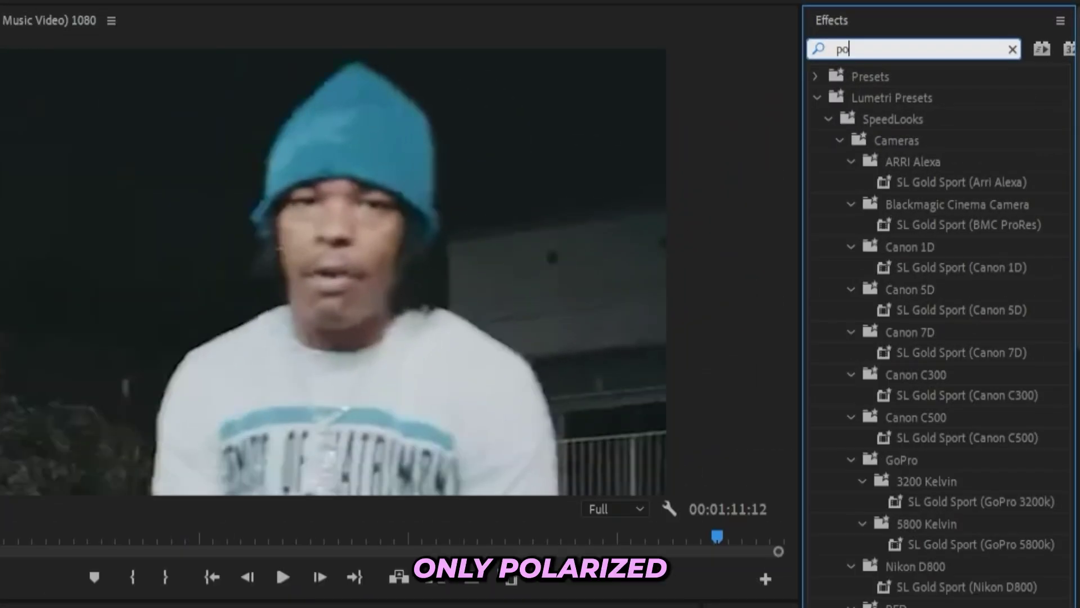
pyautogui.write('sterize time')
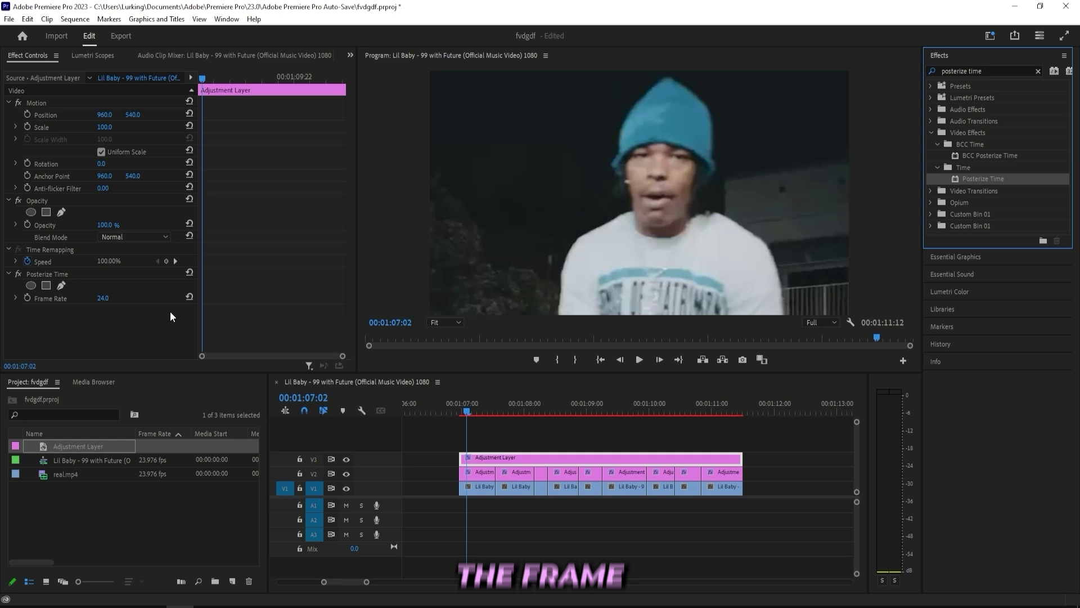
# Set the Posterize Time frame rate to 12
pyautogui.click(99, 301)
pyautogui.write('12')
pyautogui.press('Return')
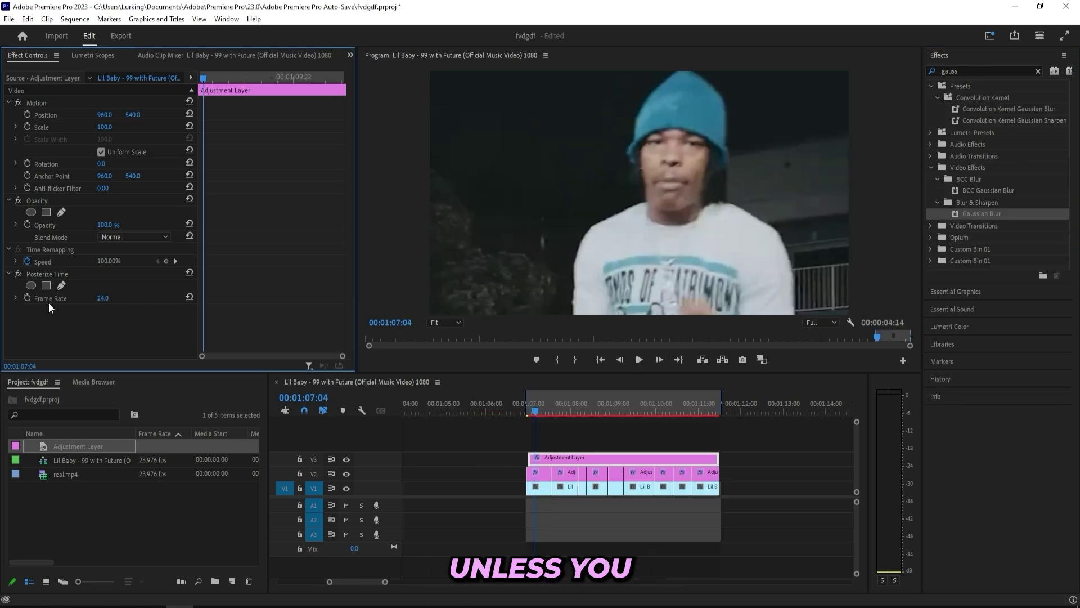
# Set the Posterize Time frame rate to 8 and play back from the start of the run
pyautogui.click(112, 297)
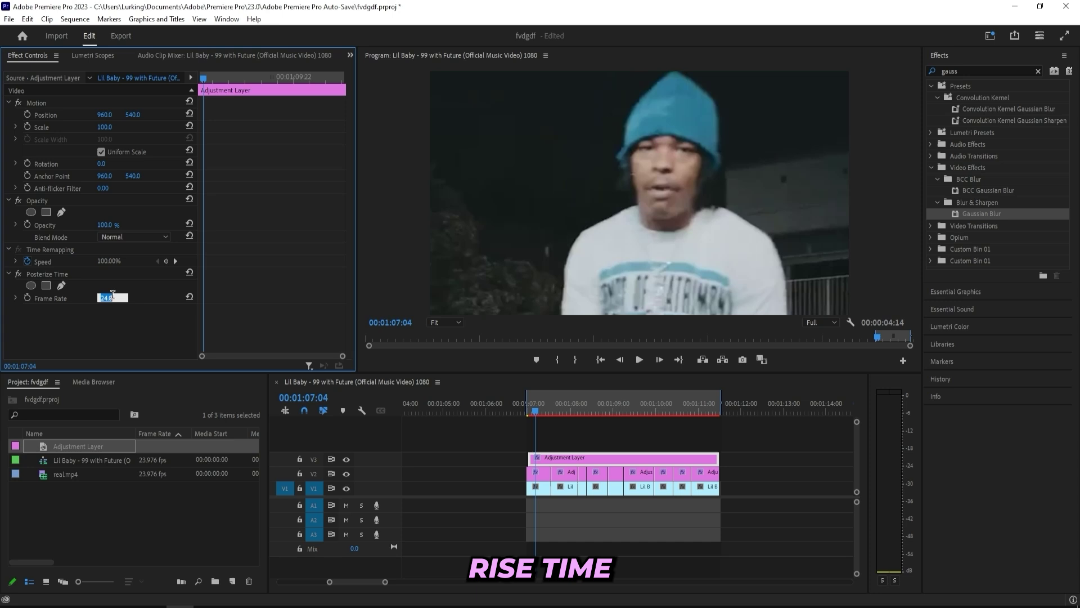
pyautogui.write('8')
pyautogui.click(531, 412)
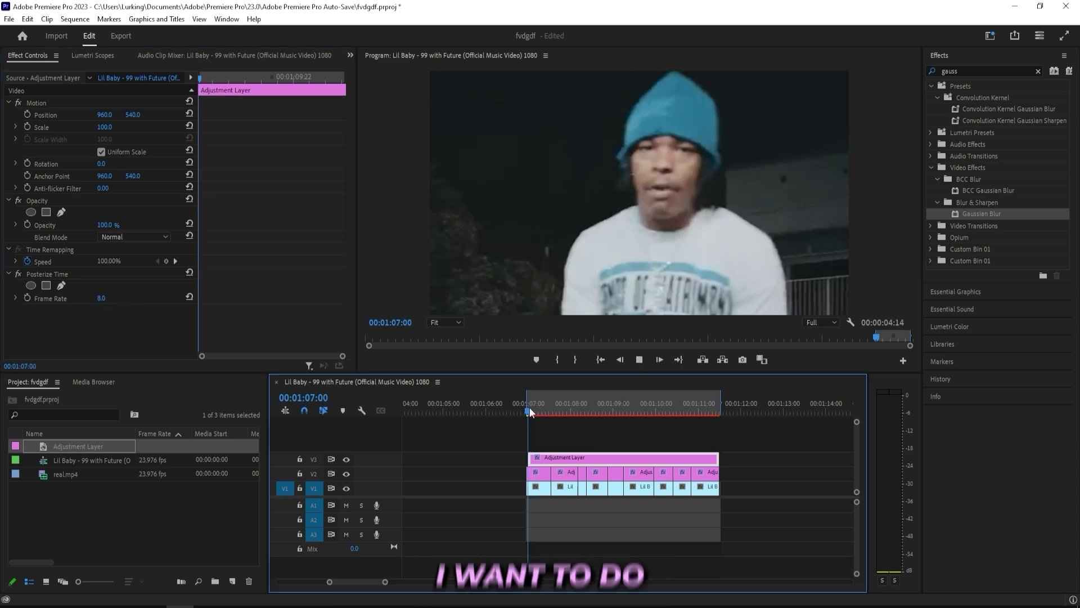
pyautogui.press('space')
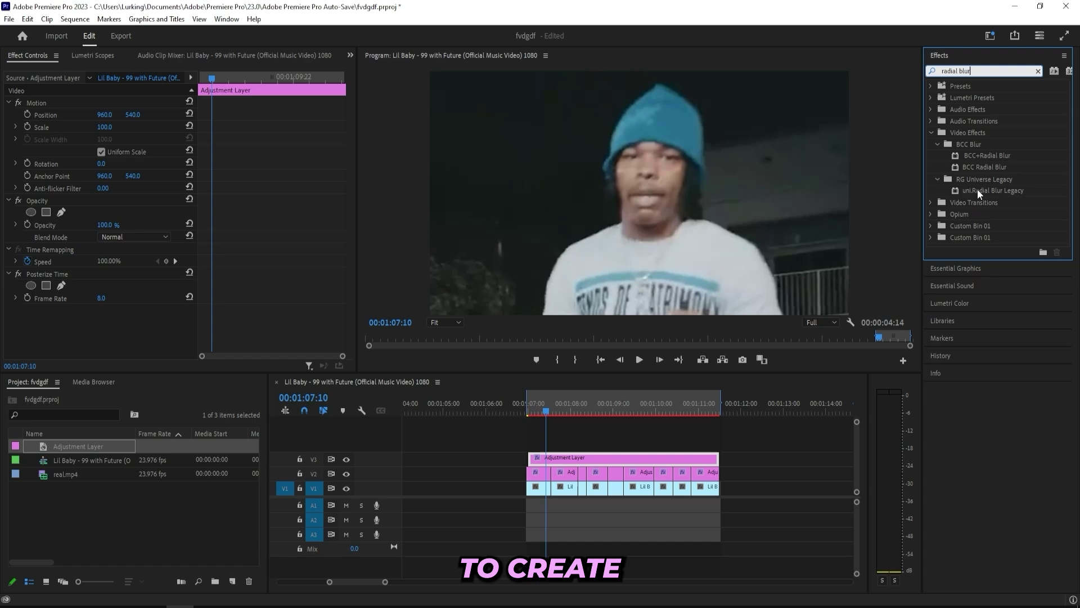
pyautogui.moveTo(728, 437); pyautogui.dragTo(531, 489)
pyautogui.click(27, 18)
pyautogui.moveTo(9, 18)
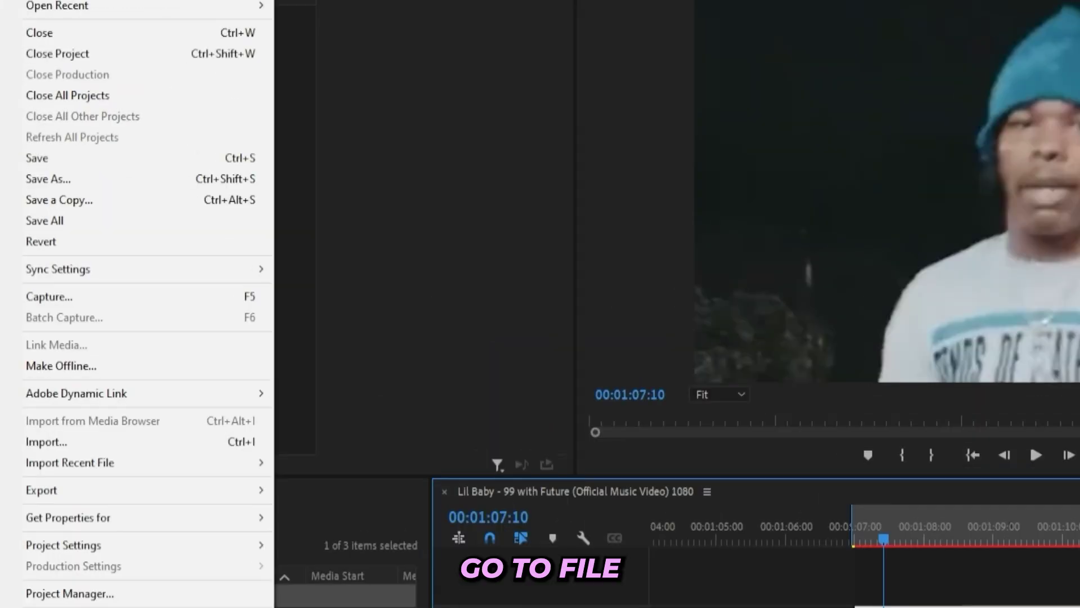
pyautogui.moveTo(54, 322)
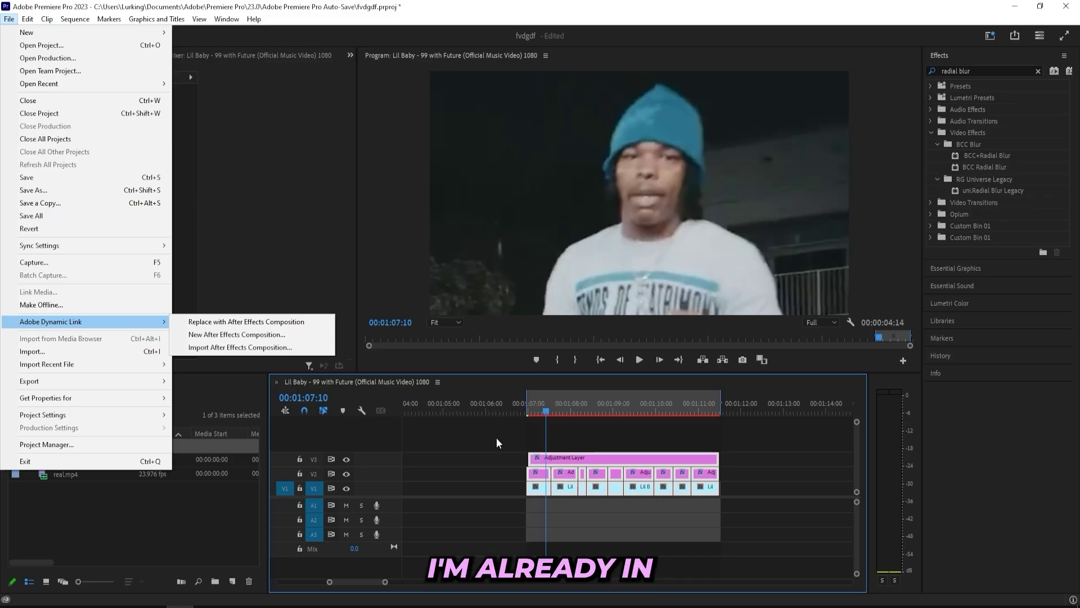
pyautogui.click(496, 438)
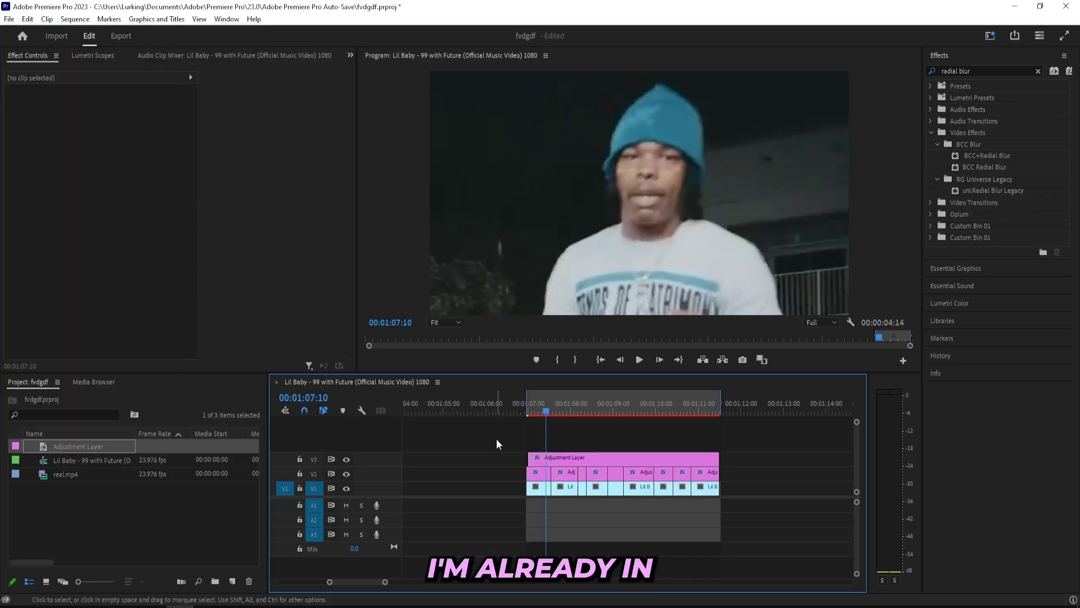
# Apply the uni.Radial Blur Legacy effect to the V3 adjustment layer and check the blur at several points of the run
pyautogui.click(575, 456)
pyautogui.moveTo(549, 411)
pyautogui.mouseDown()
pyautogui.moveTo(569, 403)
pyautogui.moveTo(529, 411)
pyautogui.mouseUp()
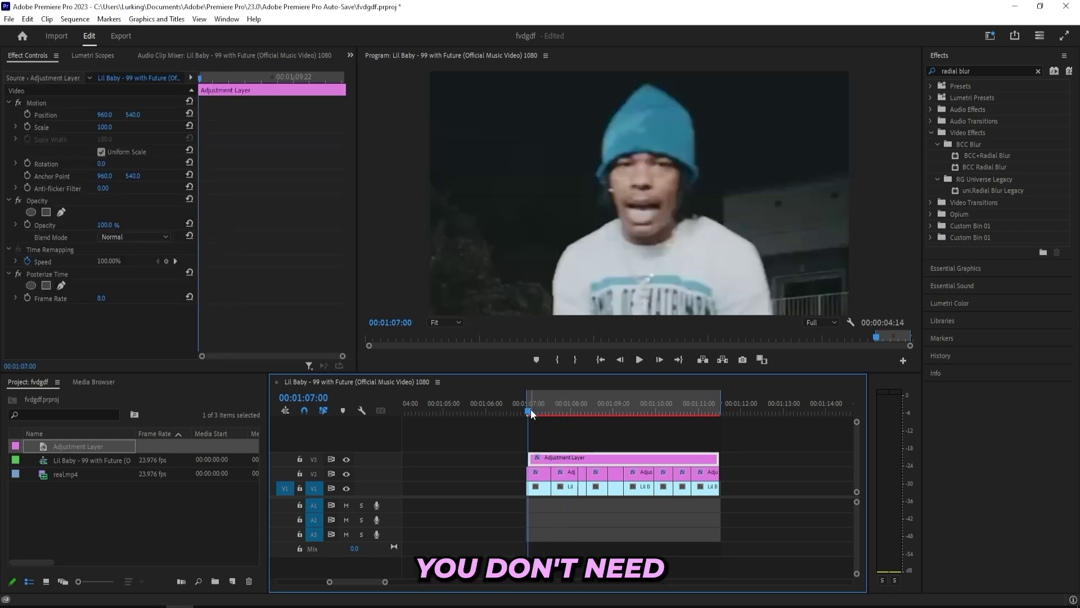
pyautogui.moveTo(993, 190); pyautogui.dragTo(97, 268)
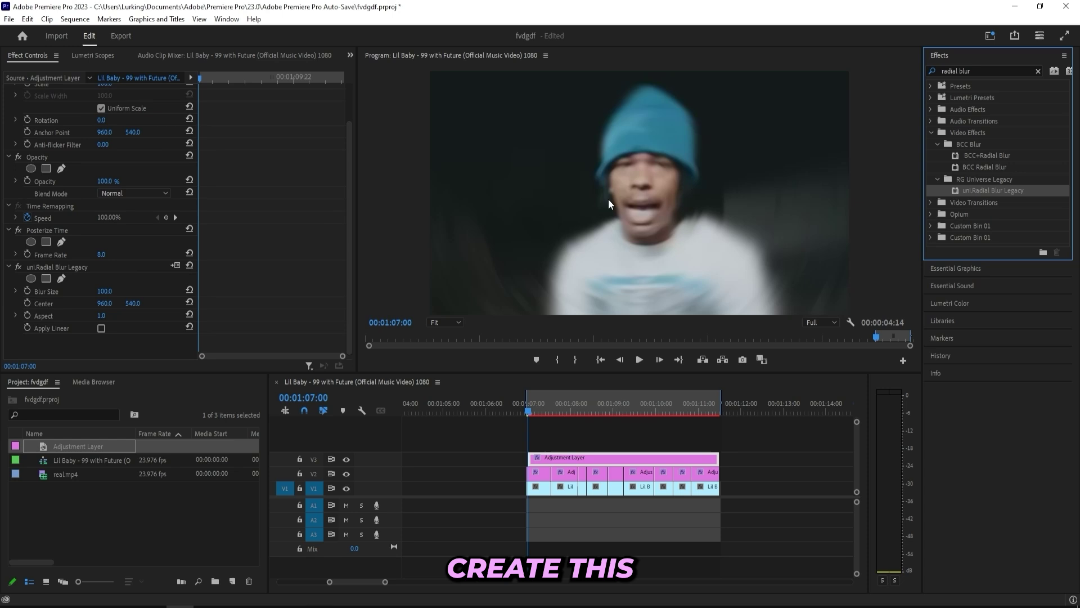
pyautogui.click(535, 411)
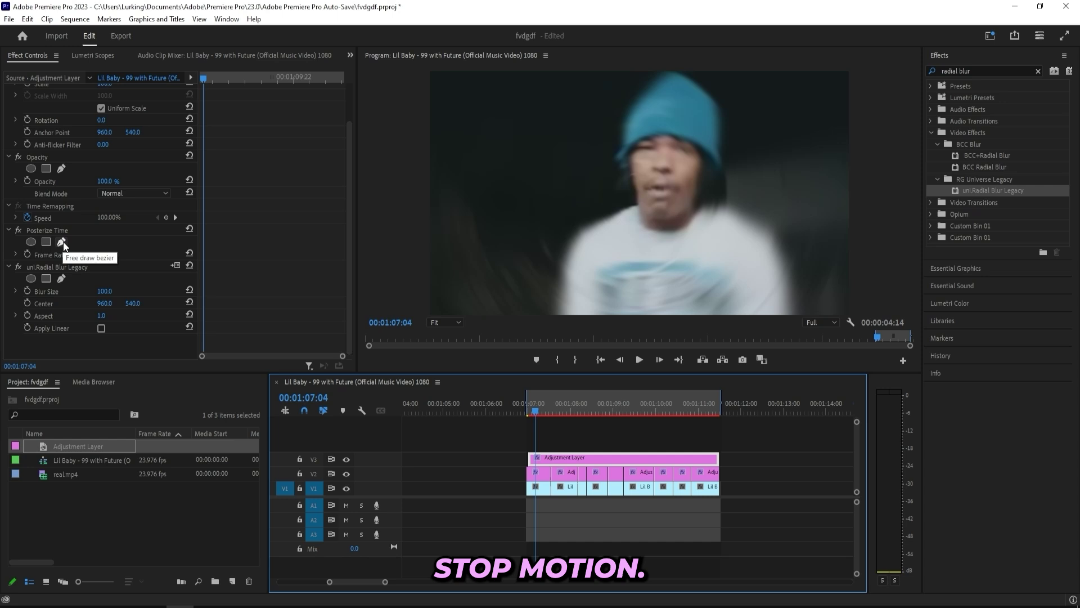
pyautogui.moveTo(108, 294)
pyautogui.mouseDown()
pyautogui.moveTo(77, 295)
pyautogui.moveTo(110, 290)
pyautogui.mouseUp()
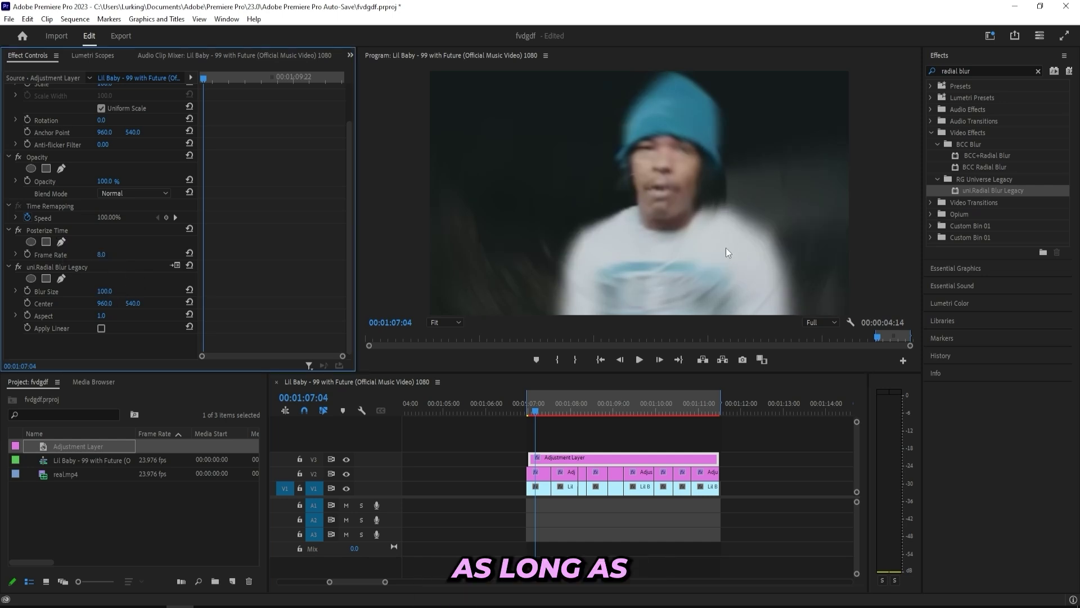
pyautogui.click(572, 410)
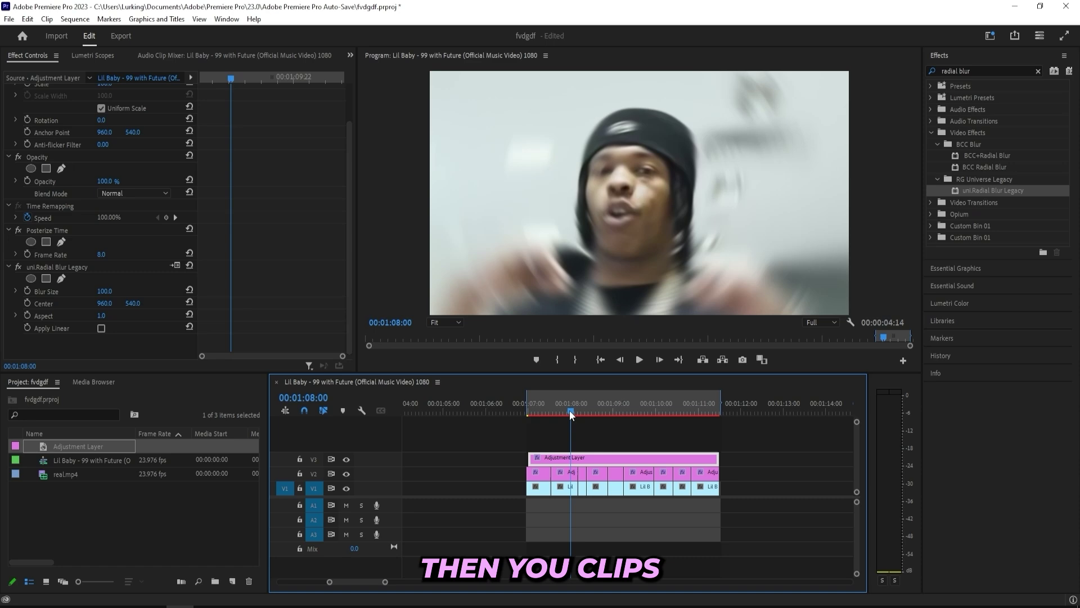
pyautogui.moveTo(569, 411)
pyautogui.mouseDown()
pyautogui.moveTo(611, 413)
pyautogui.moveTo(551, 411)
pyautogui.mouseUp()
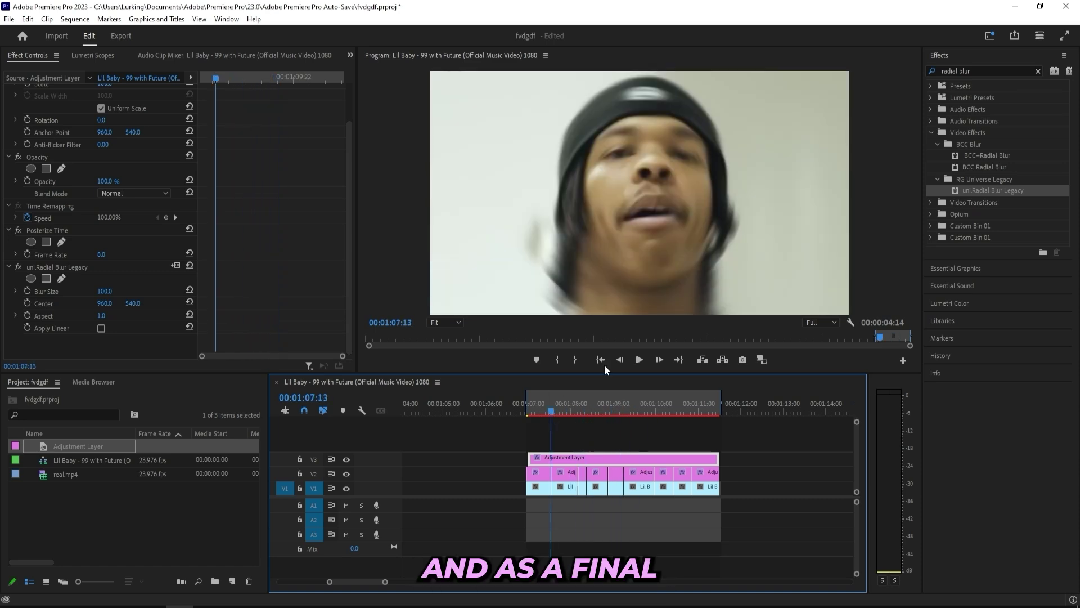
# Search the effects for "vigne", place another adjustment layer on V4 over the clip run, and apply S_Vignette to it
pyautogui.click(985, 72)
pyautogui.tripleClick(984, 72)
pyautogui.write('vigne')
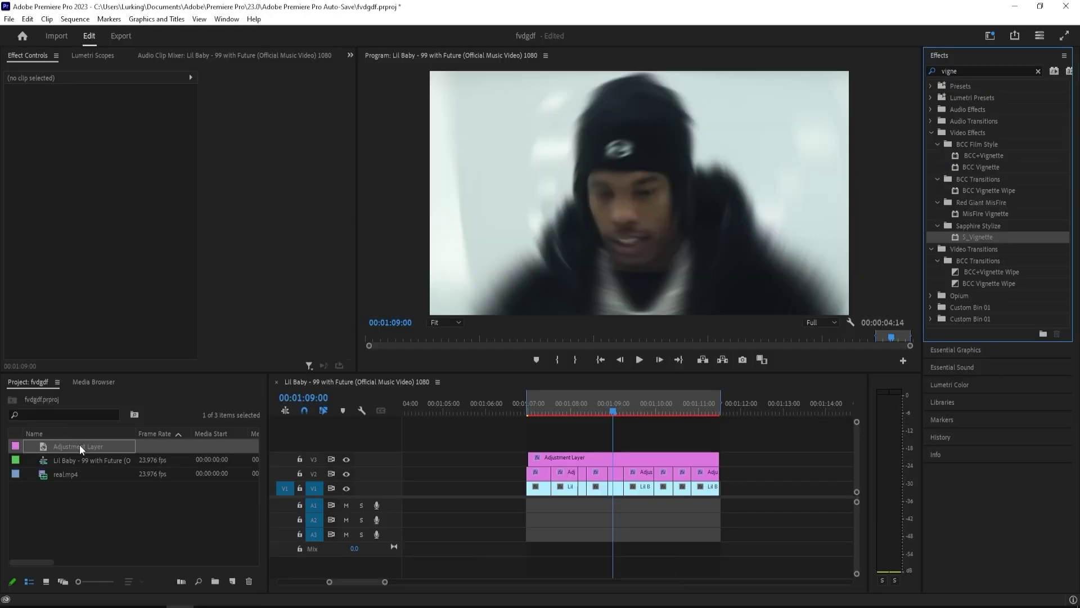
pyautogui.moveTo(79, 446); pyautogui.dragTo(530, 449)
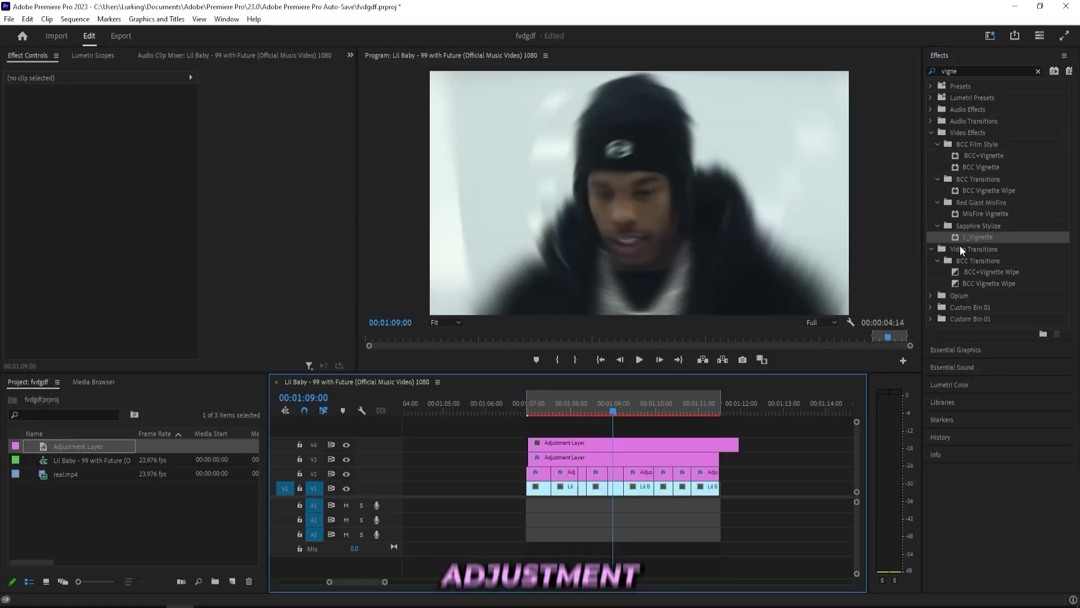
pyautogui.moveTo(963, 237); pyautogui.dragTo(613, 443)
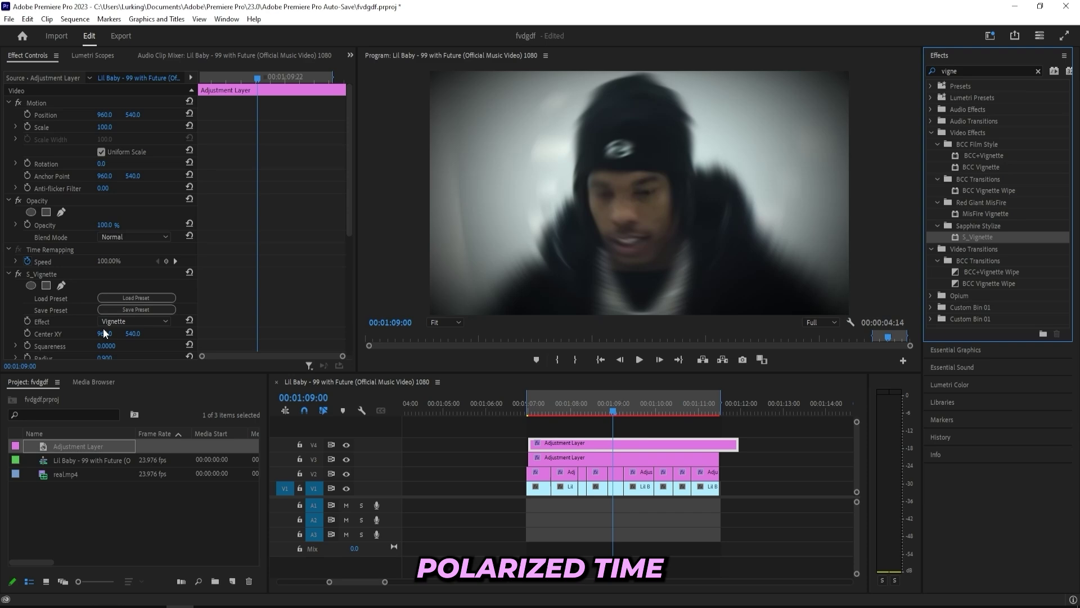
# Set the S_Vignette radius to 1.1, check the look on an earlier clip, and save the project
pyautogui.scroll(-3, 87, 291)
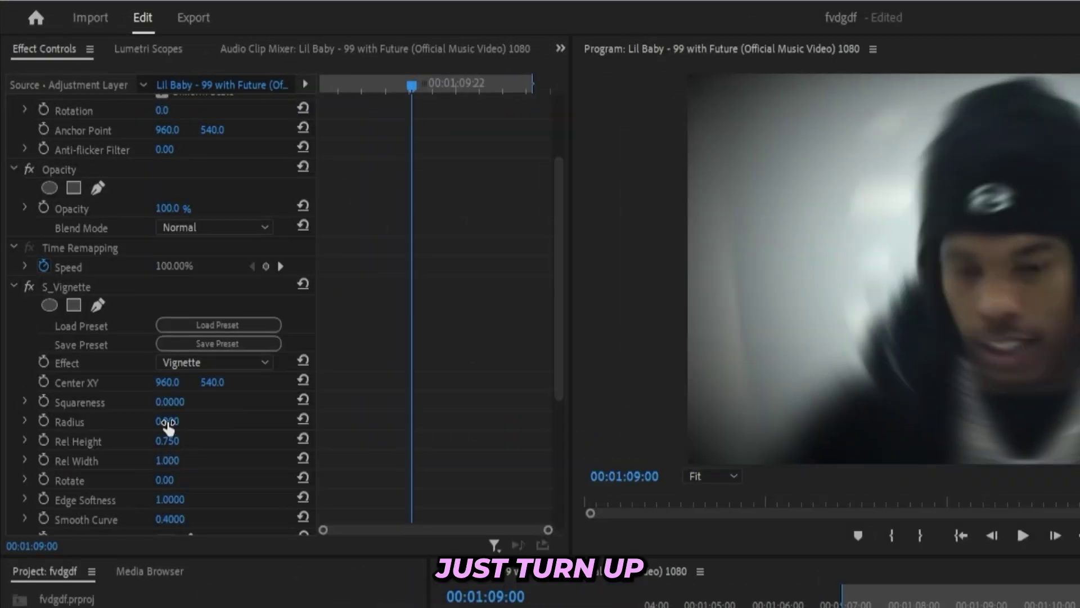
pyautogui.click(167, 422)
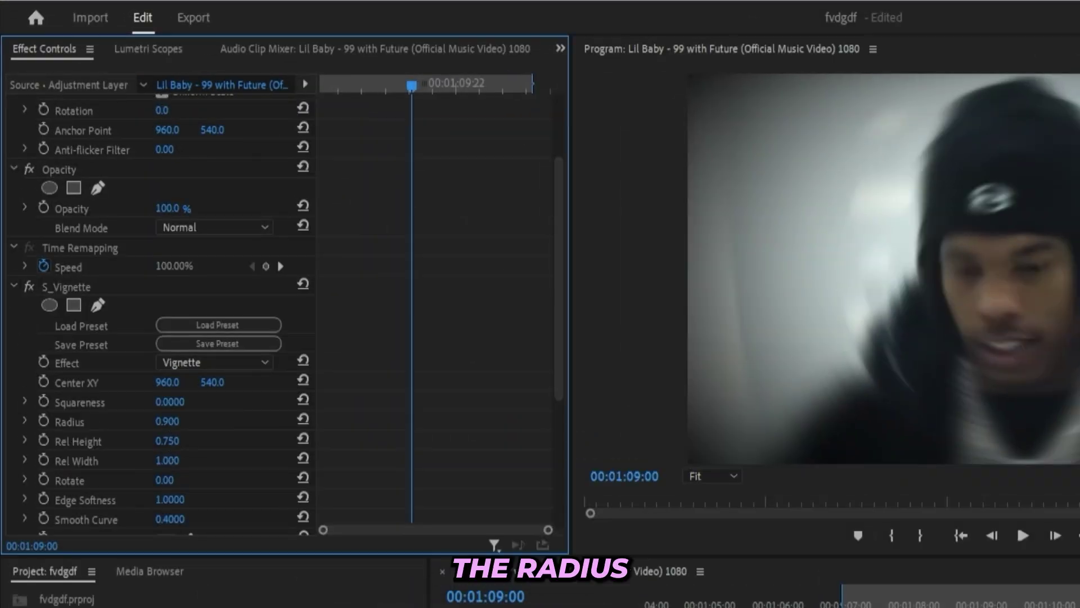
pyautogui.write('1.1')
pyautogui.press('Return')
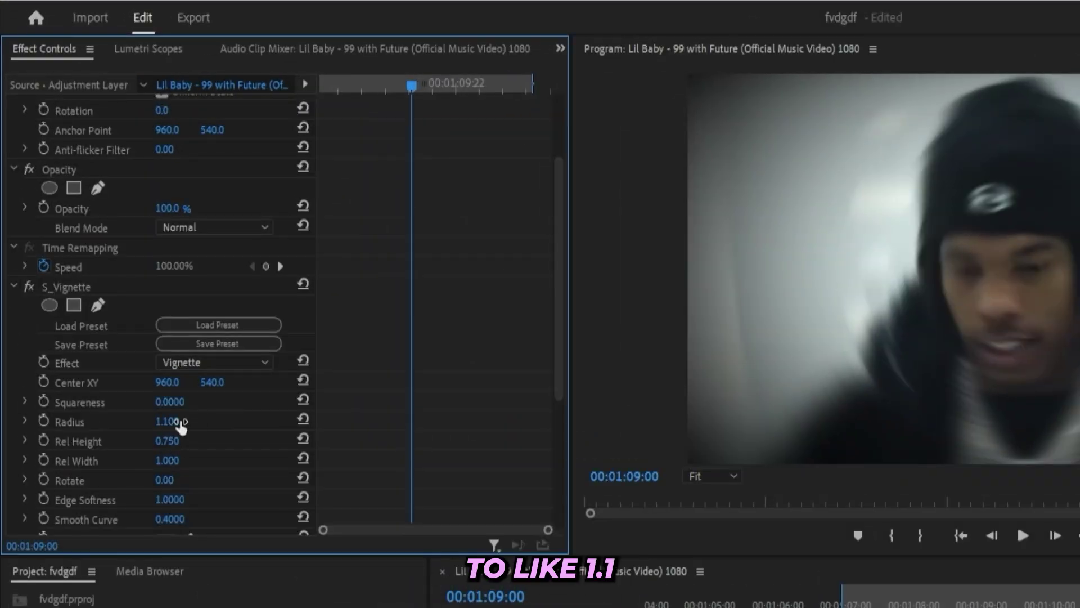
pyautogui.click(889, 596)
pyautogui.hotkey('ctrl', 's')
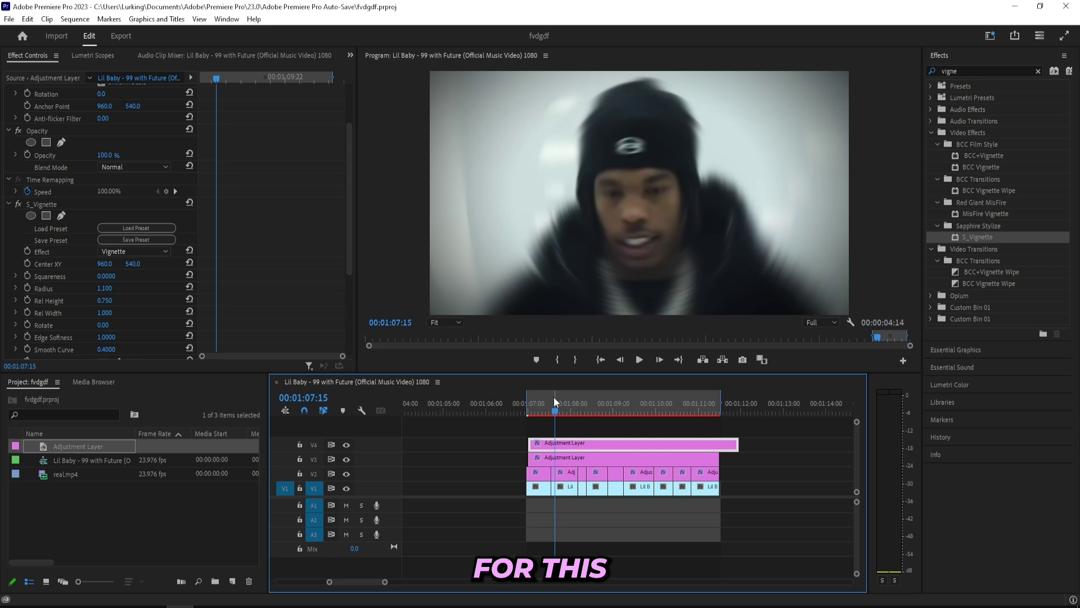